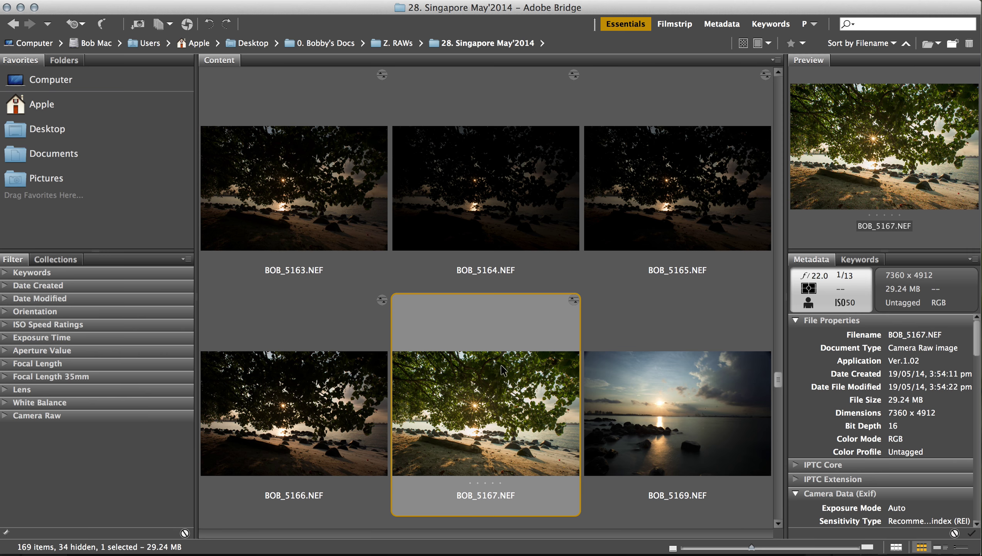
Step: Preview the darker bracketed exposures BOB_5166, BOB_5163, BOB_5165 and BOB_5164 and examine their exposure settings
click(334, 401)
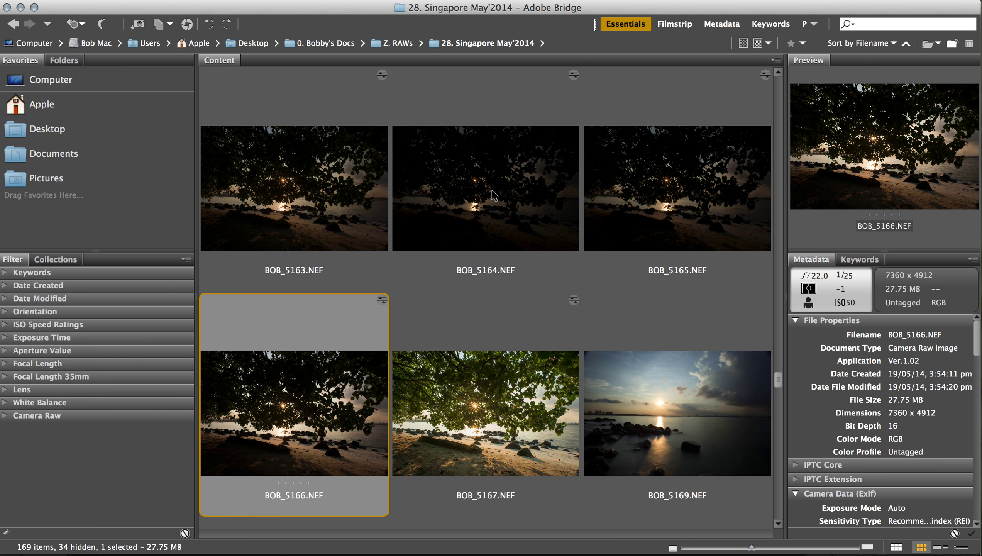
click(350, 194)
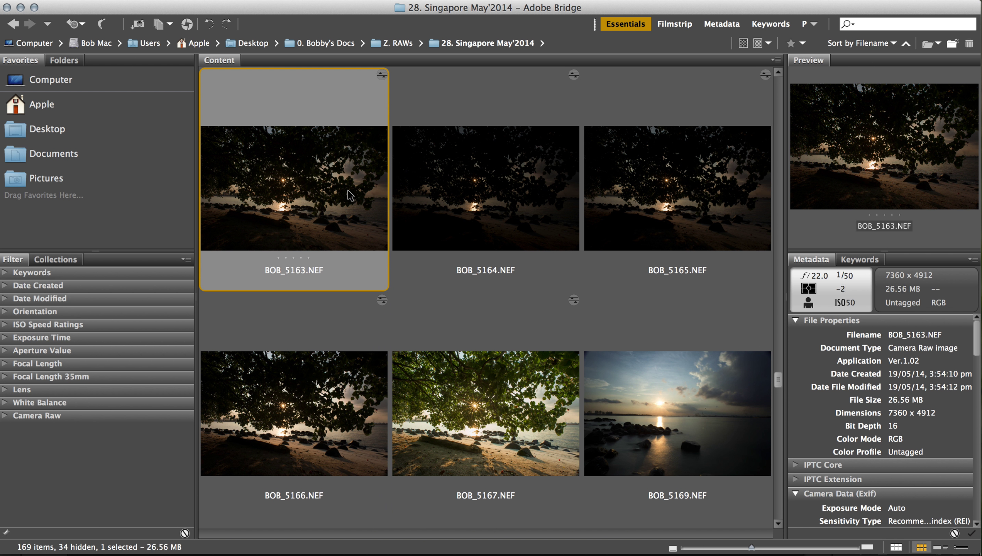
click(689, 179)
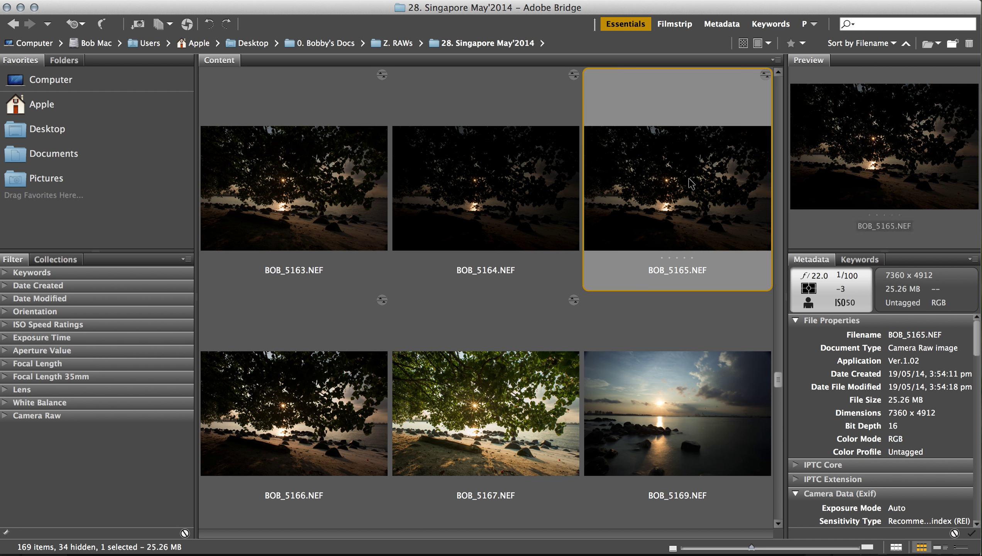
click(472, 201)
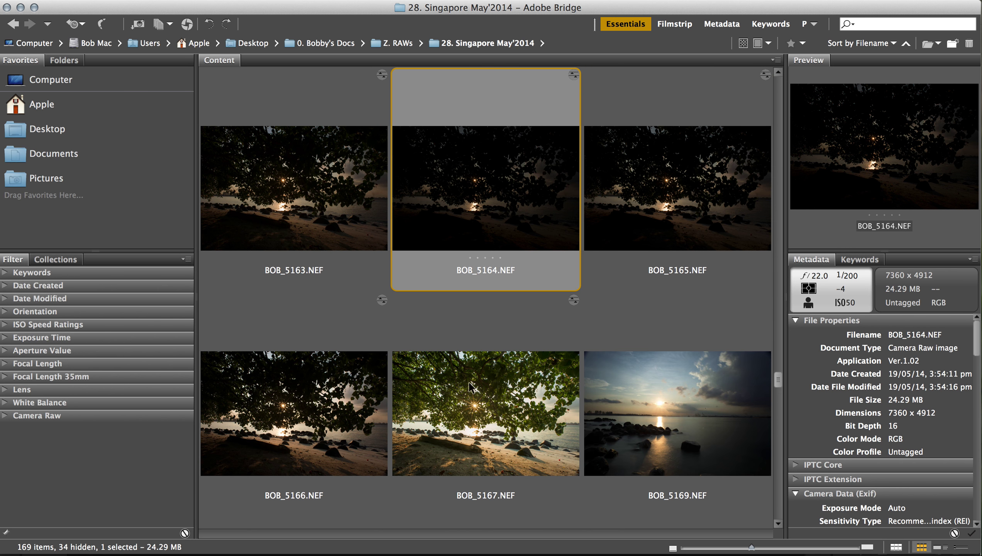
Step: Select the five bracketed exposures BOB_5163.NEF to BOB_5167.NEF and open them together in Camera Raw
click(478, 423)
super+click(317, 389)
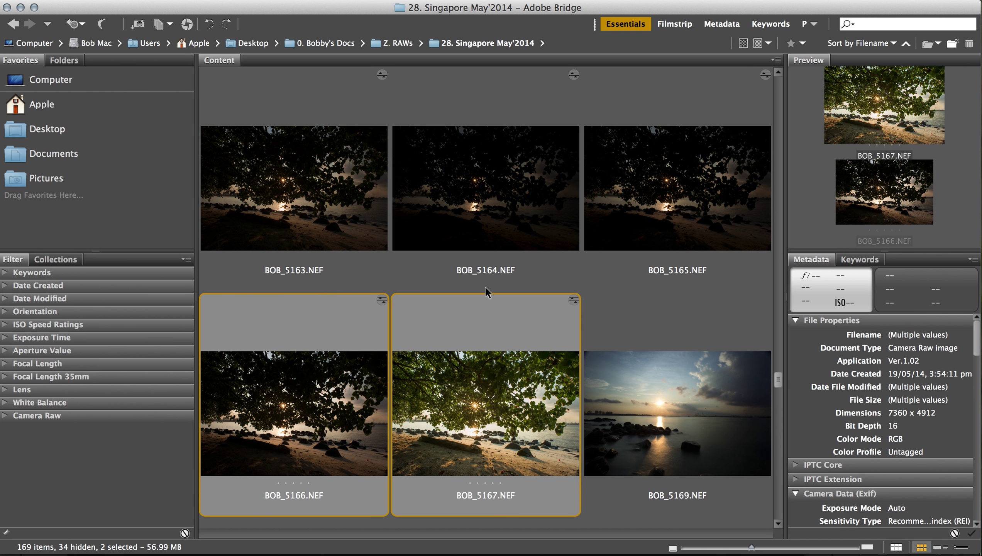
super+click(716, 166)
super+click(469, 207)
super+click(358, 204)
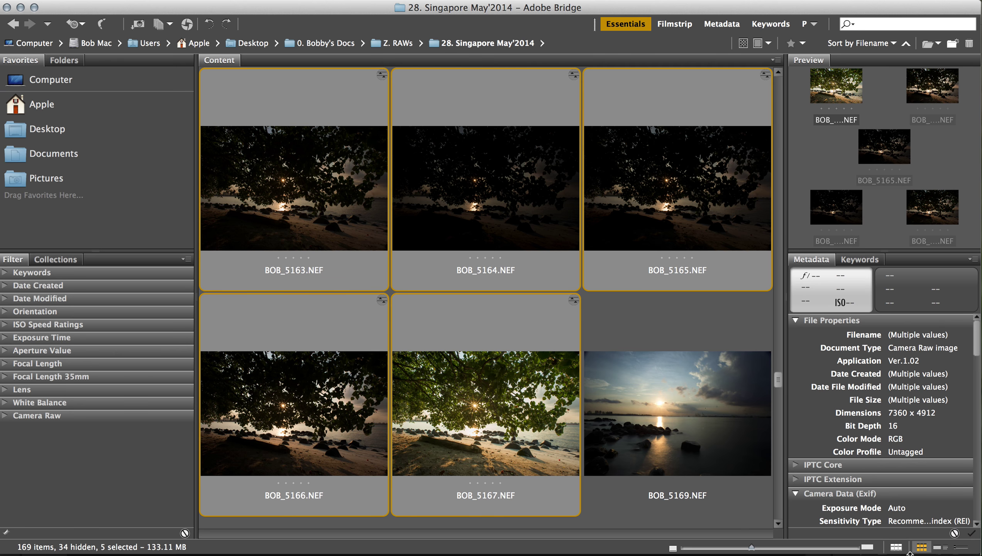
key(super+o)
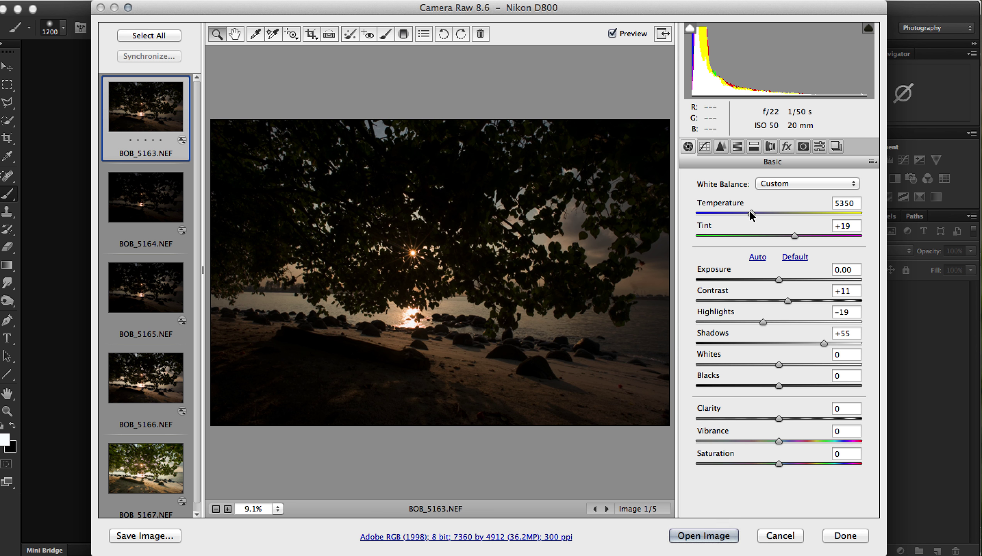
Step: Try a white balance temperature of 4850 and the Auto white balance on BOB_5163.NEF
mouse_move(749, 210)
mouse_down()
mouse_move(705, 202)
mouse_move(784, 217)
mouse_move(727, 209)
mouse_move(742, 210)
mouse_up()
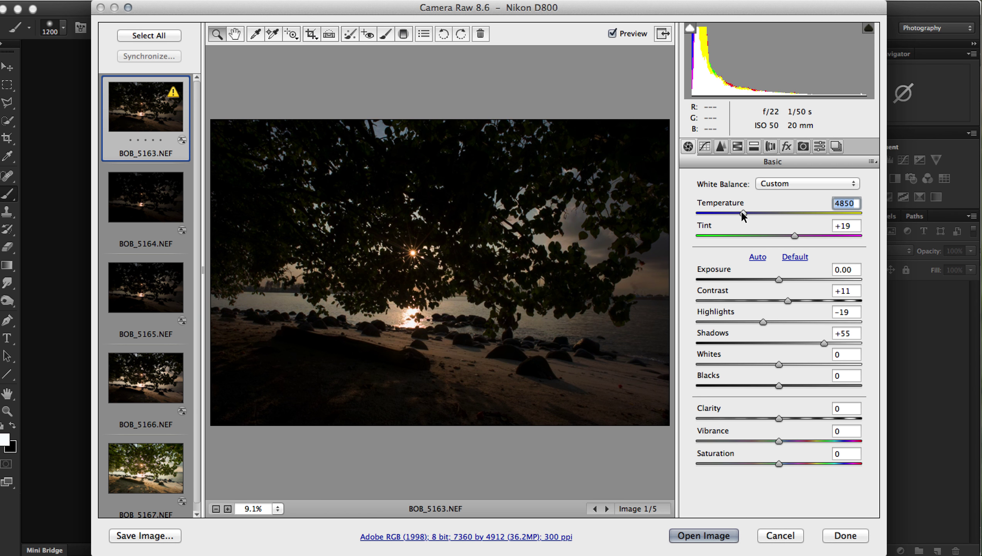
click(791, 179)
click(778, 108)
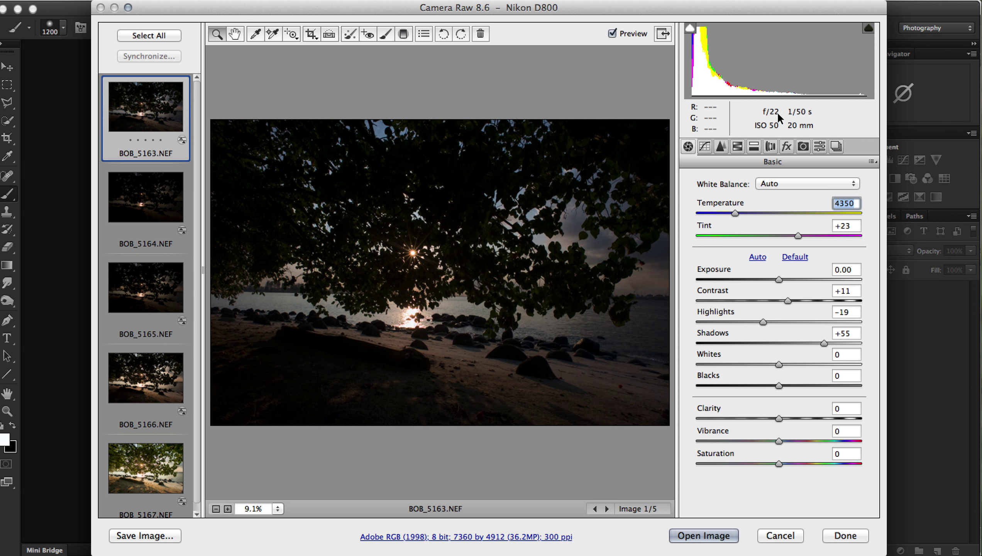
Step: Reset the white balance of BOB_5163.NEF to As Shot and raise its temperature to 4850
click(795, 181)
click(793, 169)
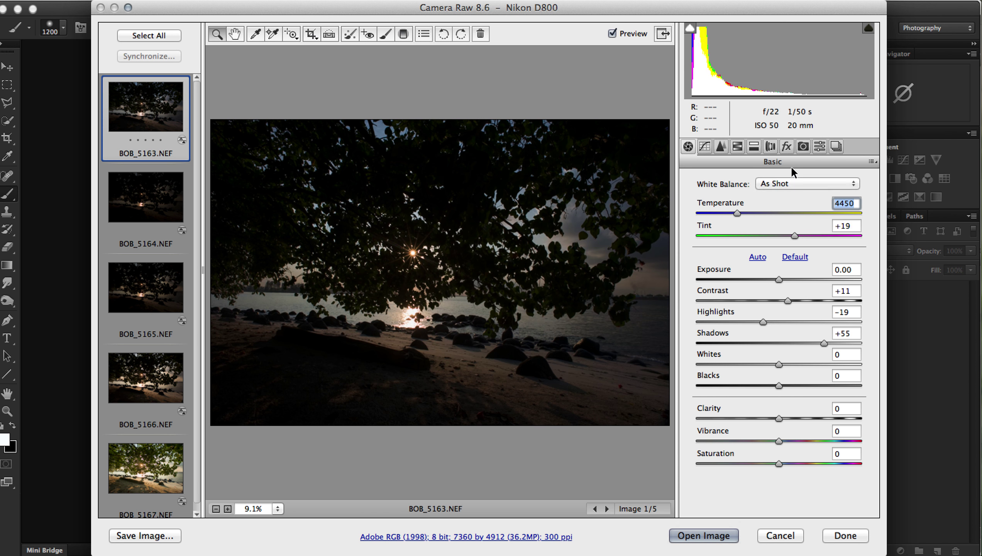
click(740, 213)
drag(743, 213, 746, 213)
Step: Synchronize only the White Balance setting across all five raw images and open them in Photoshop
click(150, 35)
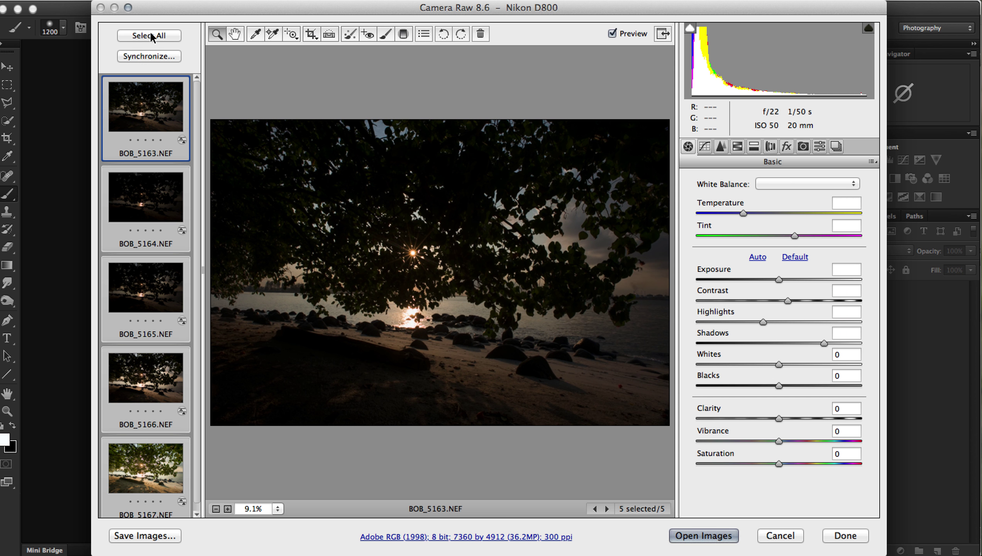
click(150, 53)
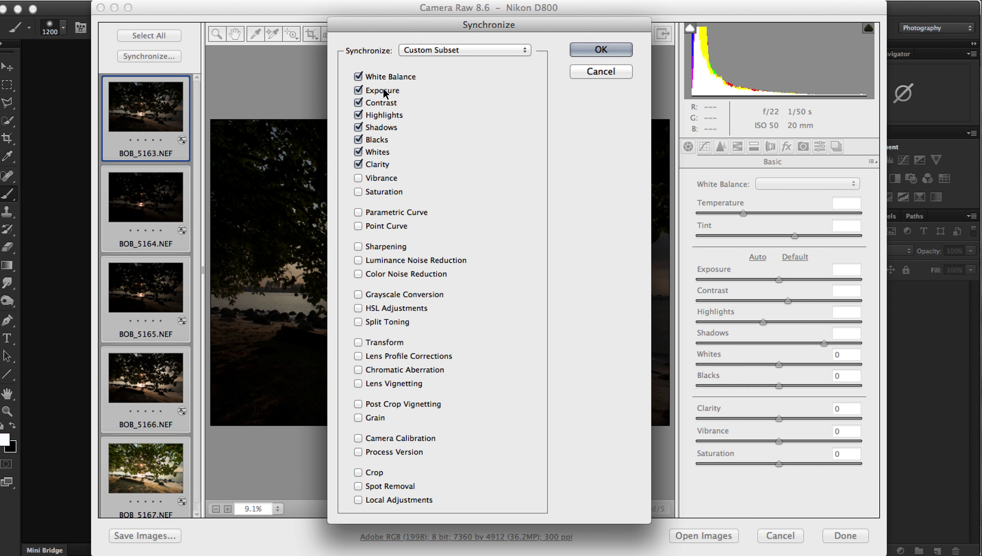
click(433, 53)
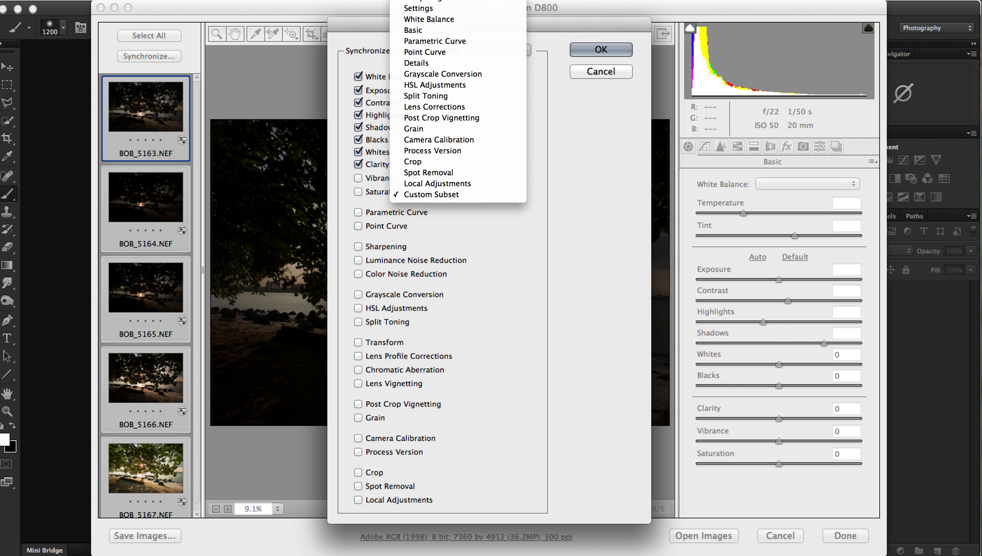
click(434, 18)
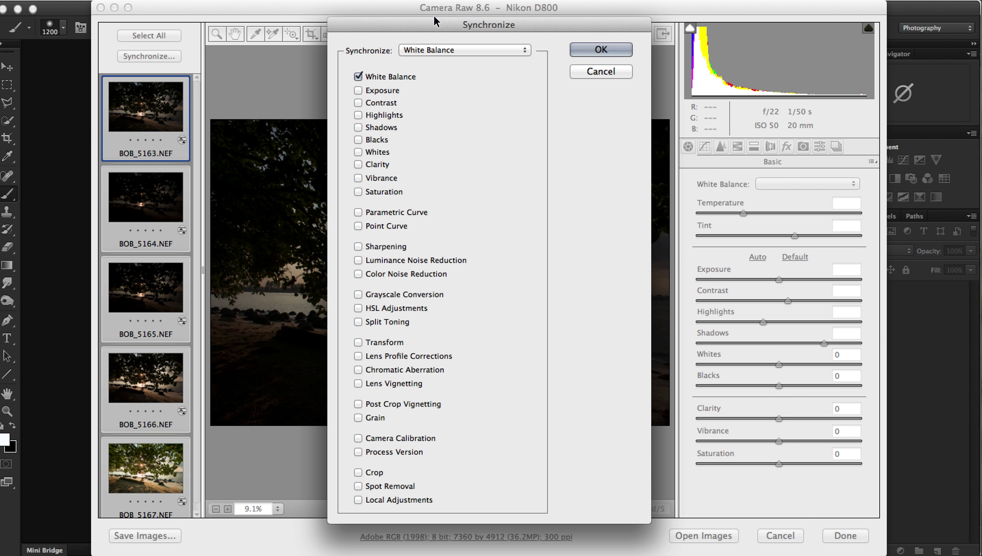
click(586, 54)
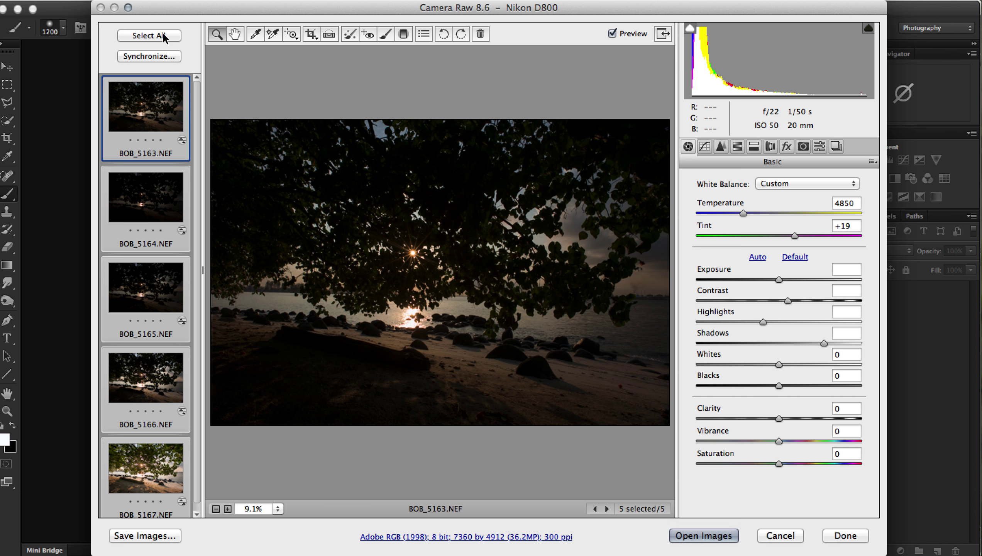
click(720, 536)
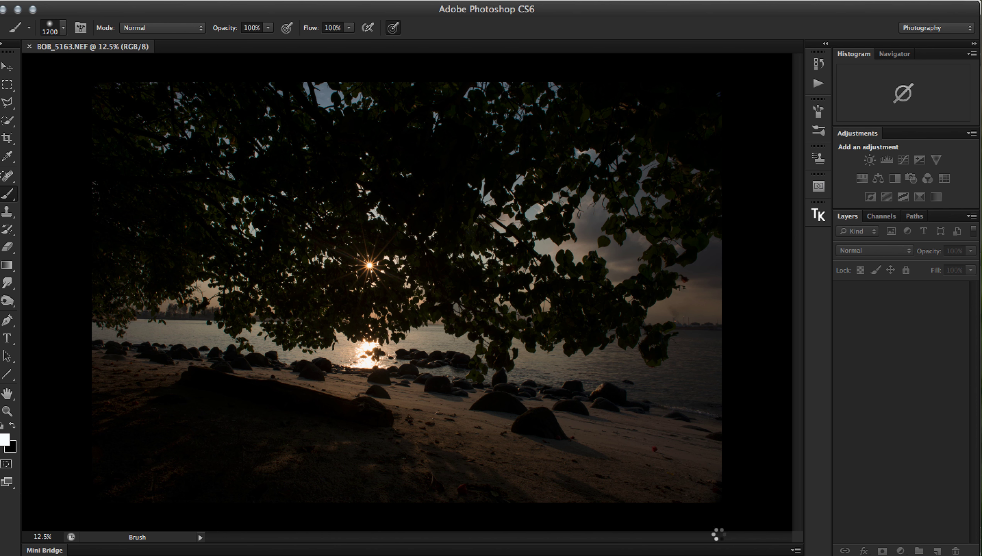
key(XF86MonBrightnessUp)
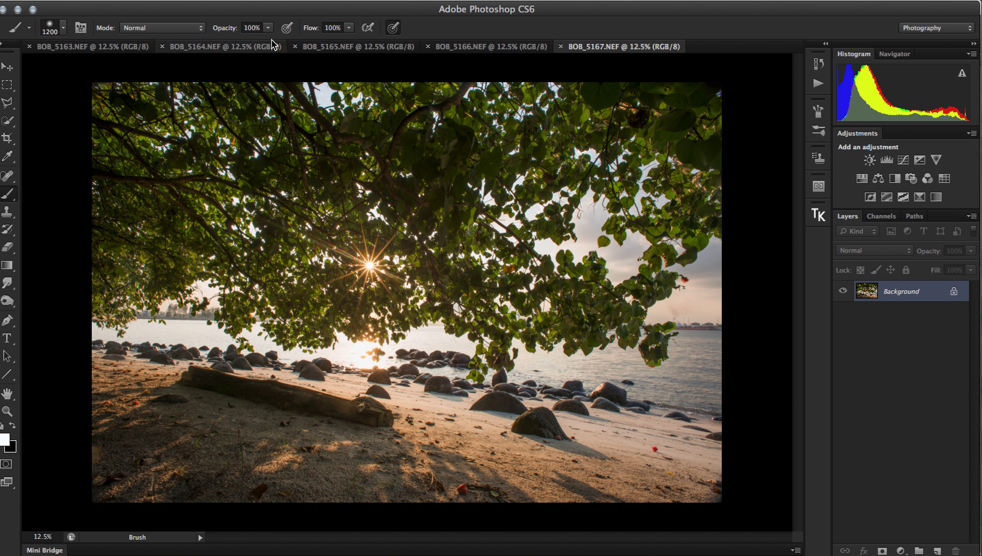
Step: Compare the open exposures by viewing BOB_5166, BOB_5165, BOB_5164 and BOB_5163 in turn
click(481, 47)
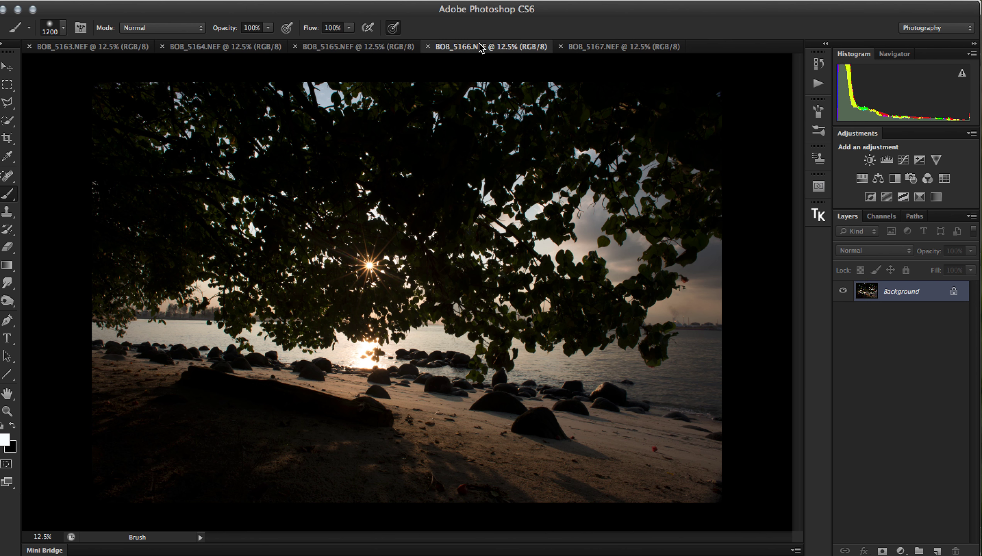
click(376, 47)
click(251, 48)
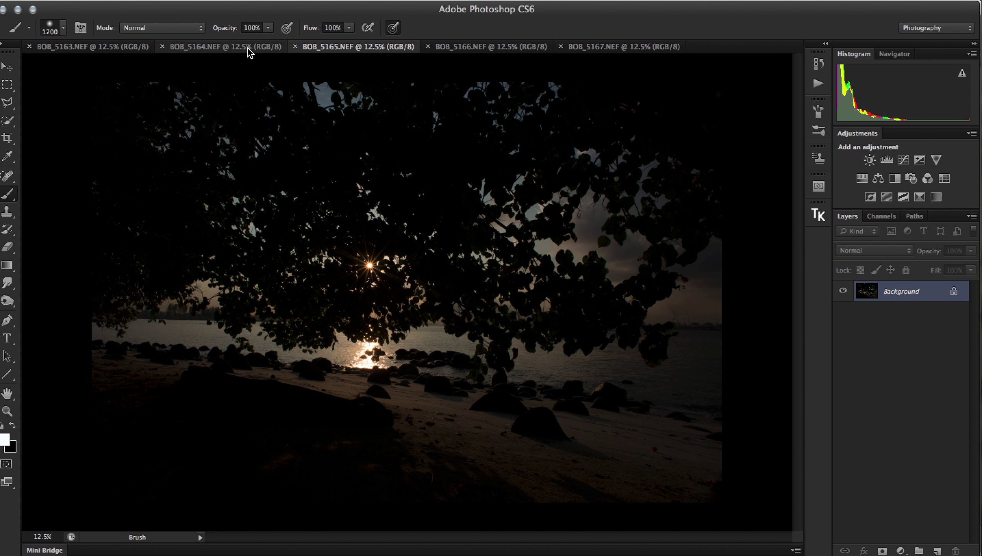
click(115, 48)
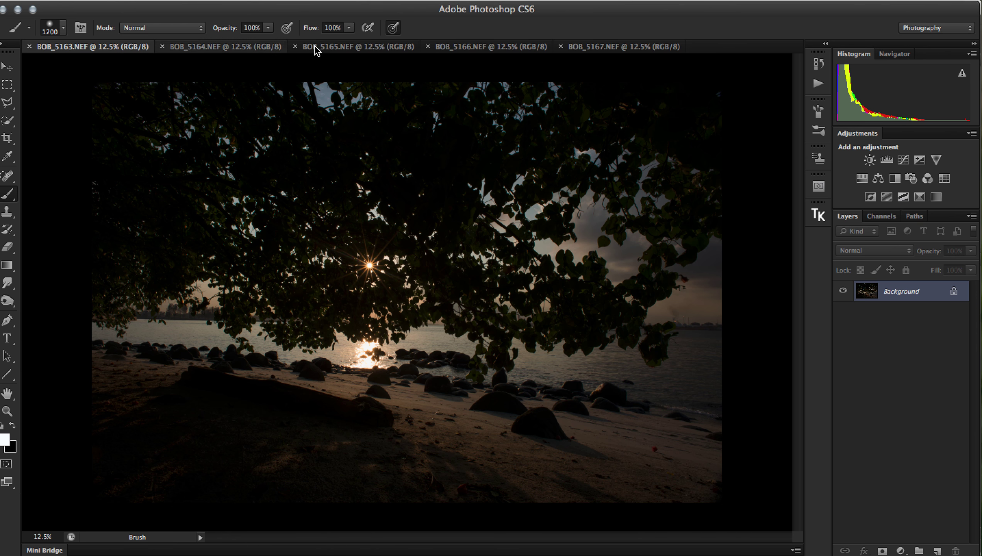
Step: Duplicate the Background layer of BOB_5166.NEF into the BOB_5167.NEF document and close BOB_5166.NEF without saving
click(451, 49)
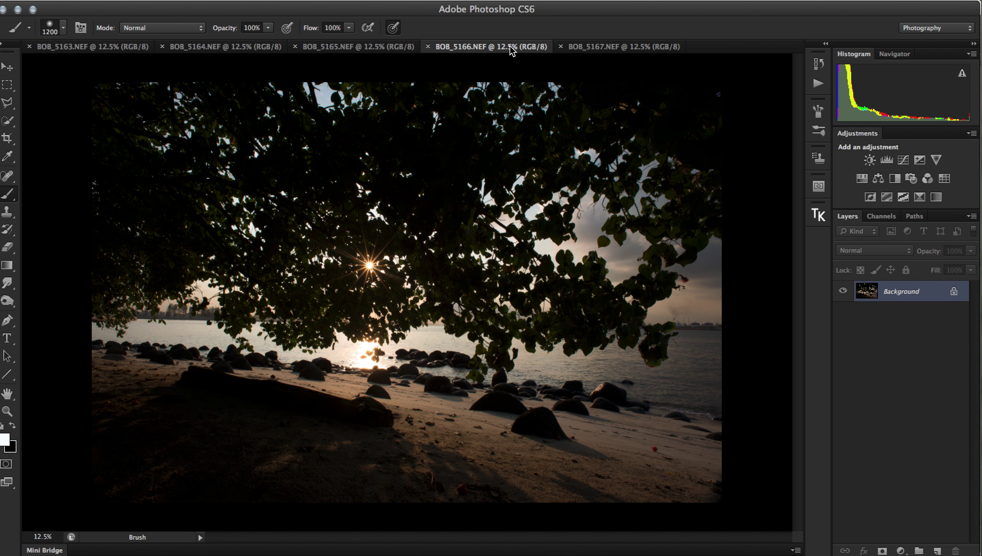
click(159, 0)
mouse_move(207, 0)
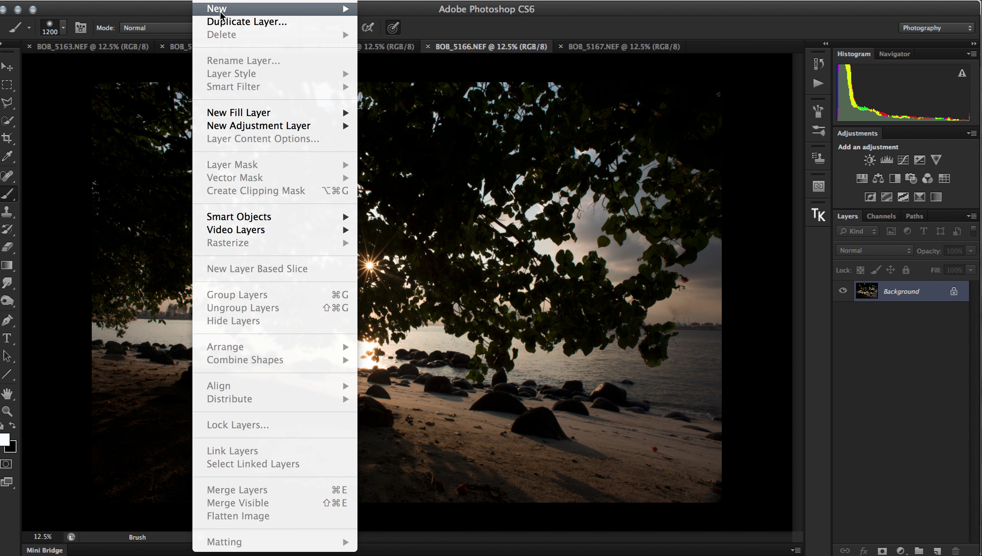
click(249, 22)
click(398, 241)
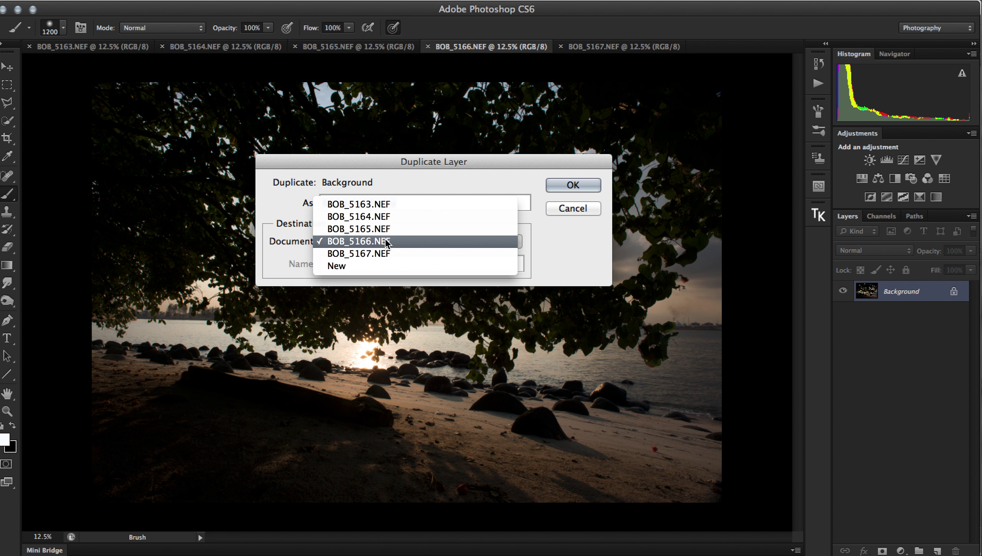
click(388, 255)
click(574, 185)
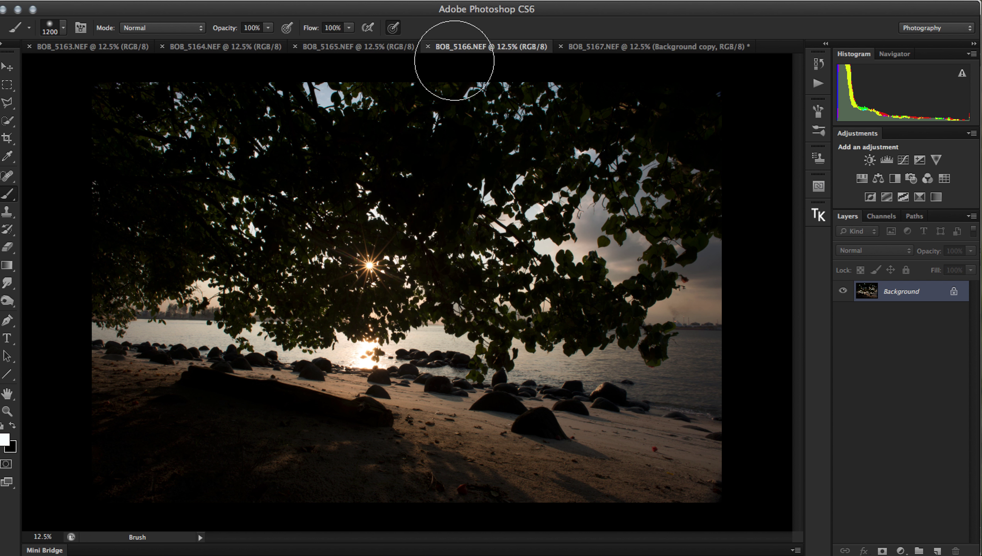
key(super+w)
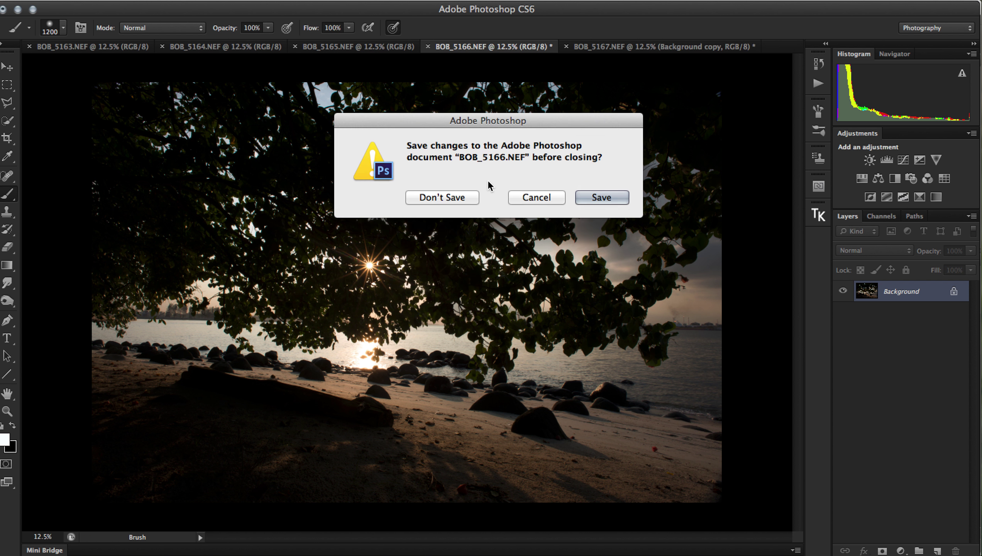
click(443, 196)
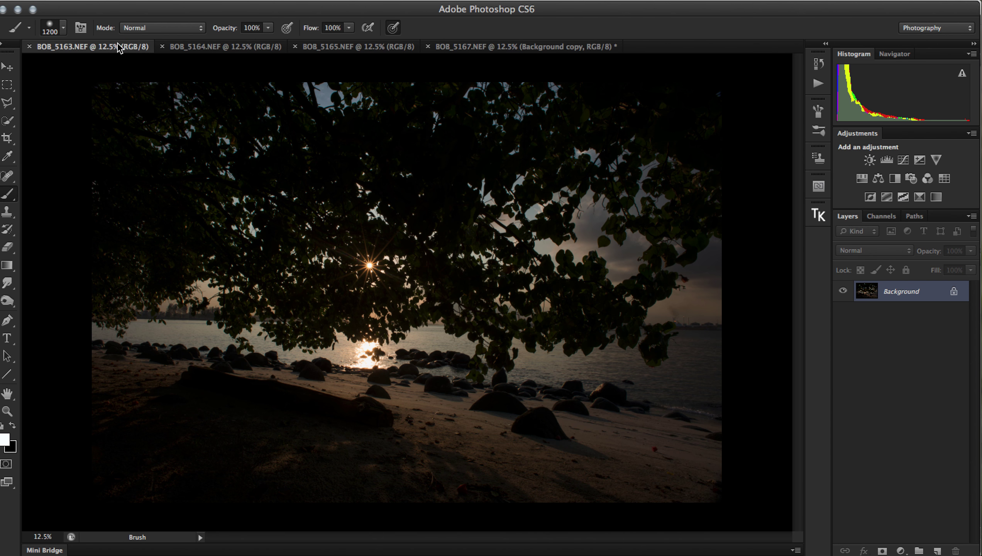
Step: Duplicate the Background layer of BOB_5163.NEF into the BOB_5167.NEF document and close BOB_5163.NEF without saving
click(331, 47)
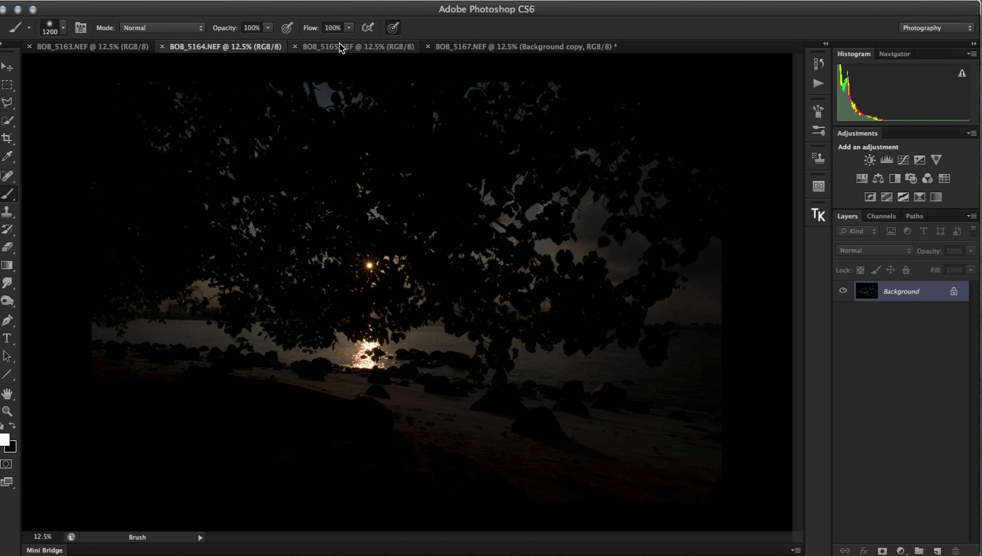
click(106, 47)
click(235, 1)
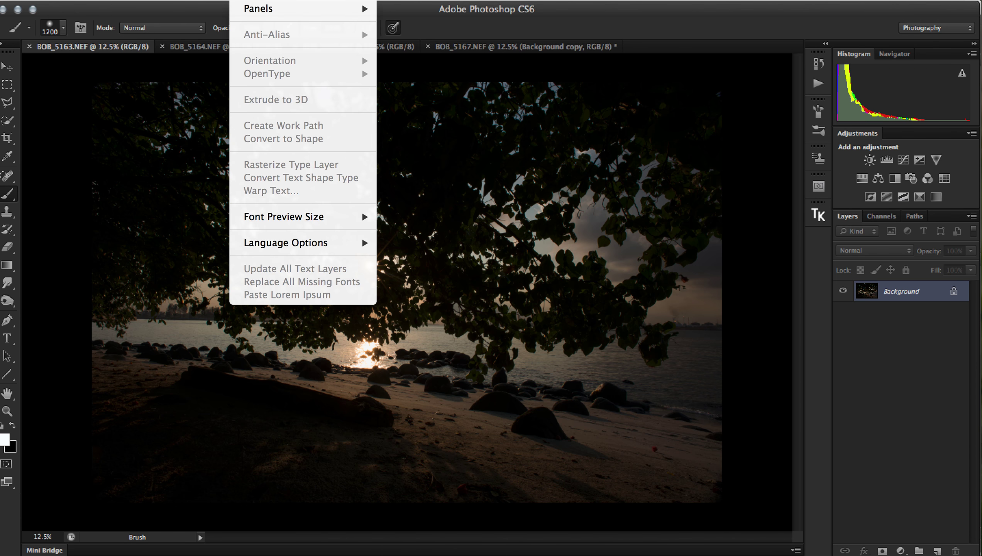
click(233, 22)
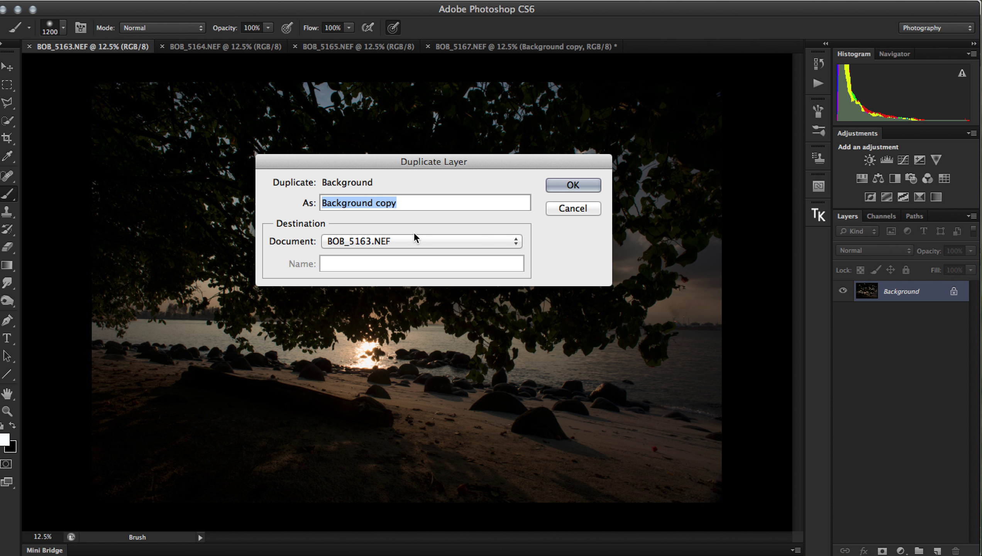
click(414, 240)
click(412, 275)
click(584, 191)
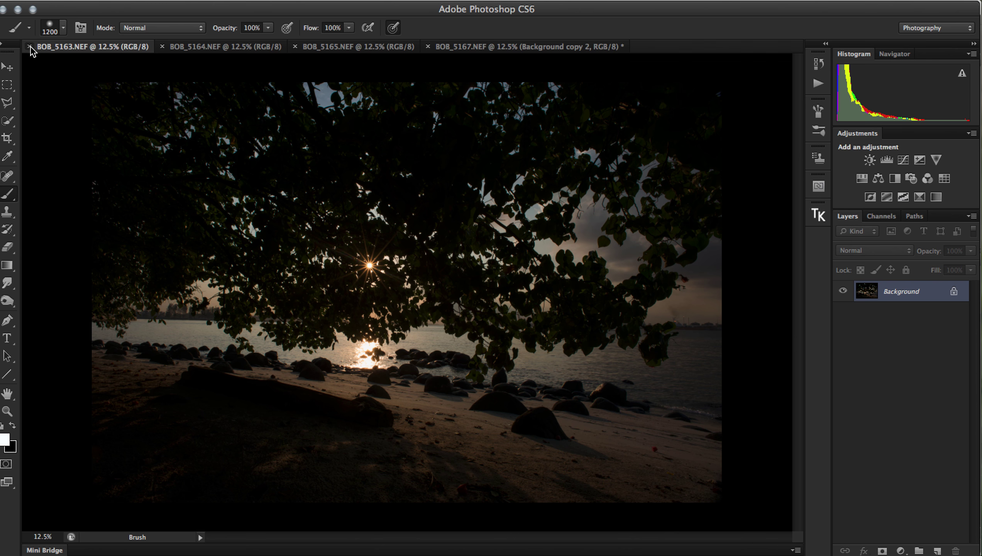
key(super+w)
click(442, 197)
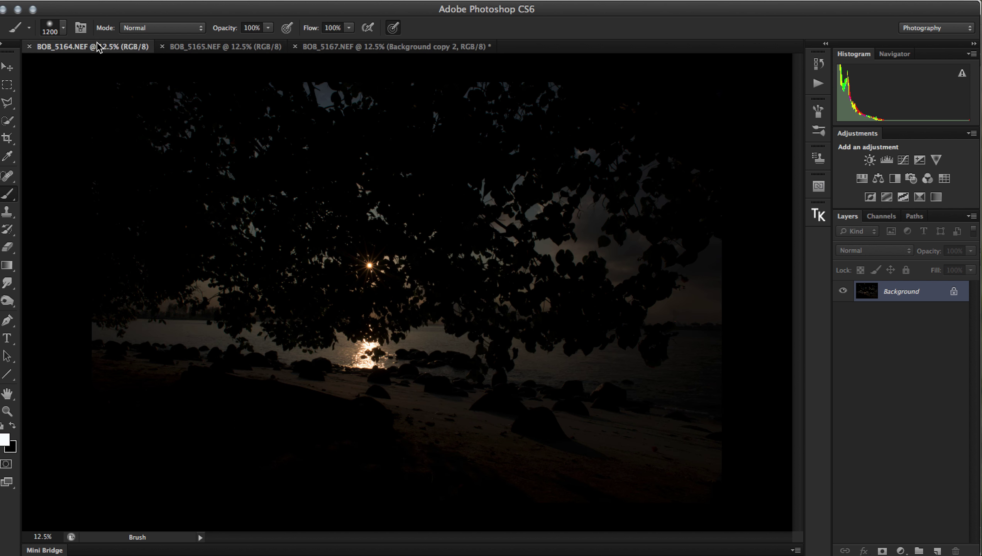
Step: Duplicate the Background layer of BOB_5165.NEF into the BOB_5167.NEF document and close BOB_5165.NEF without saving
click(207, 44)
click(207, 0)
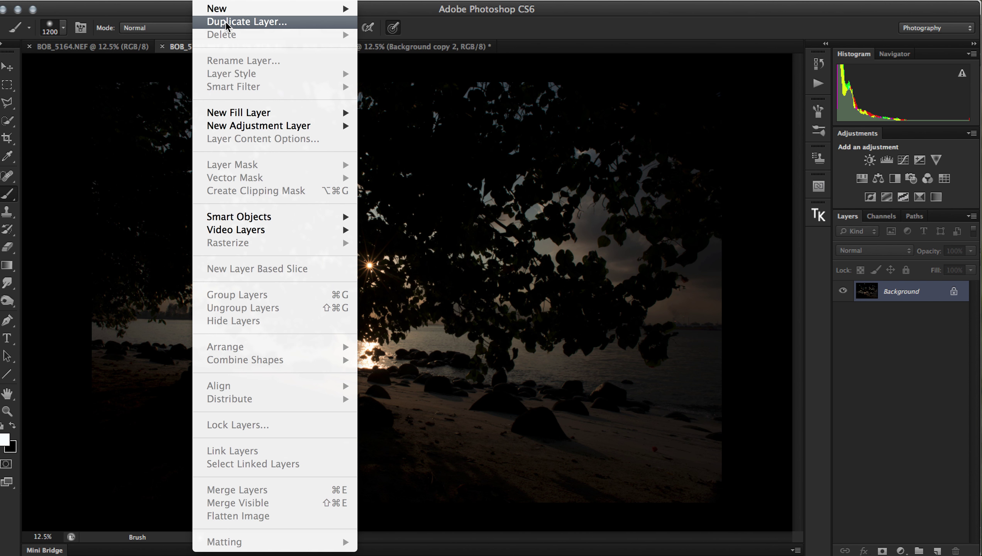
click(247, 21)
click(395, 241)
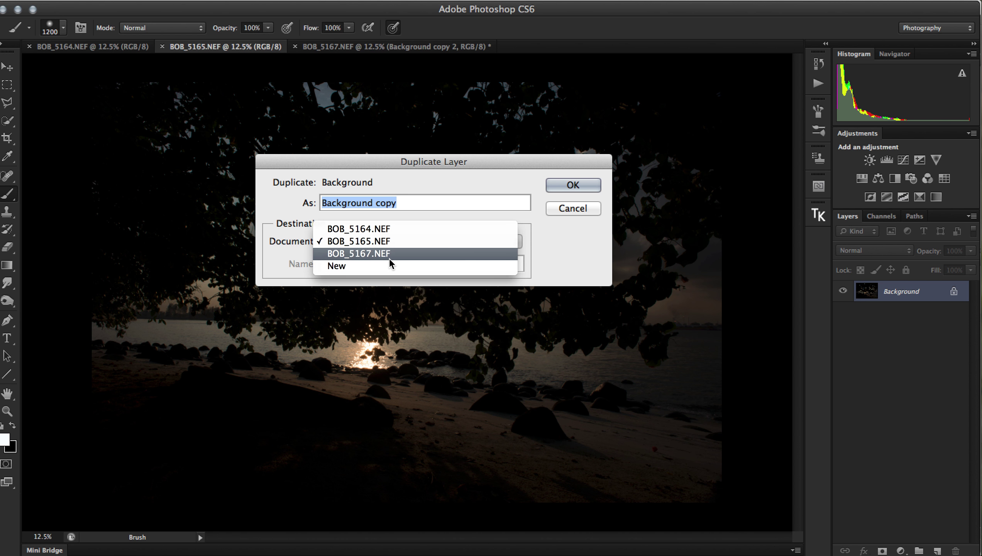
click(390, 255)
click(550, 184)
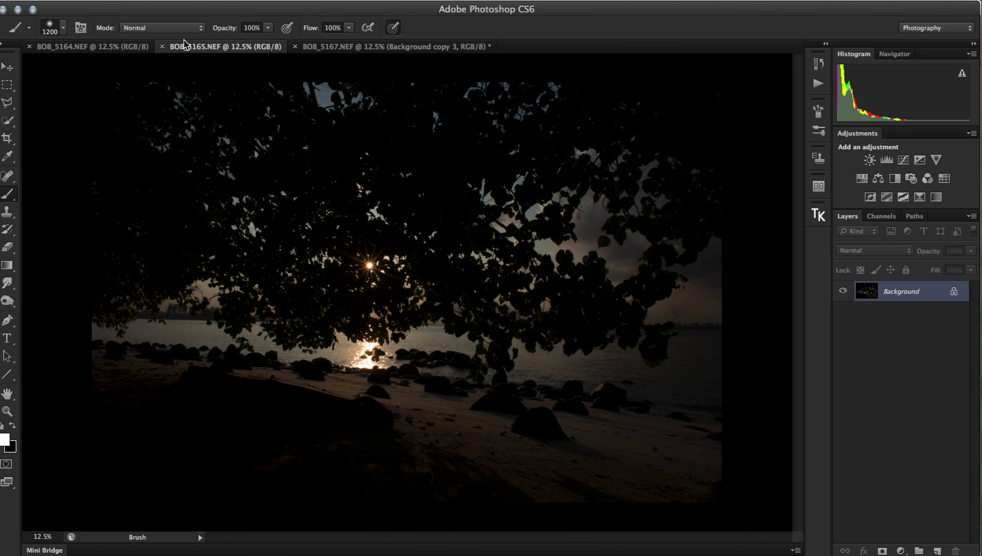
key(super+w)
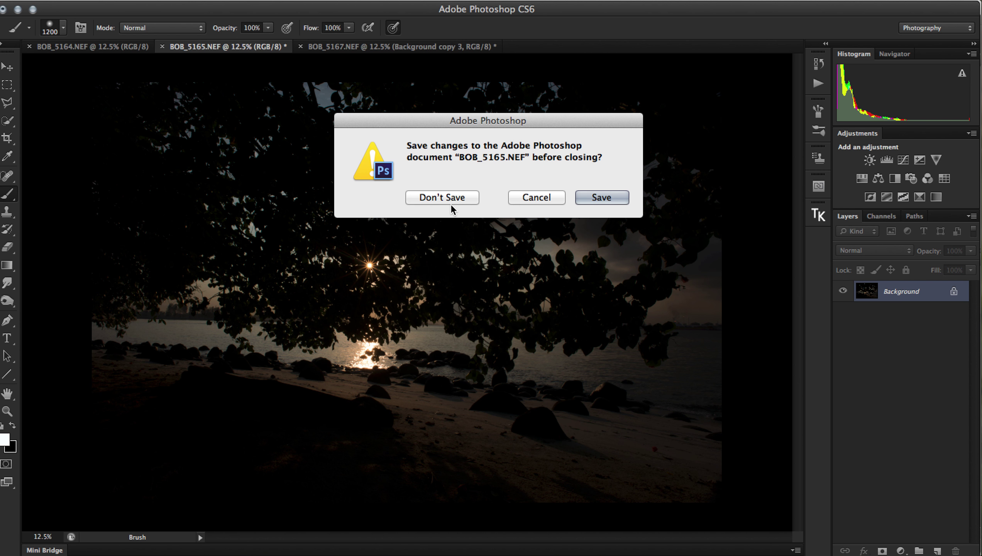
click(450, 203)
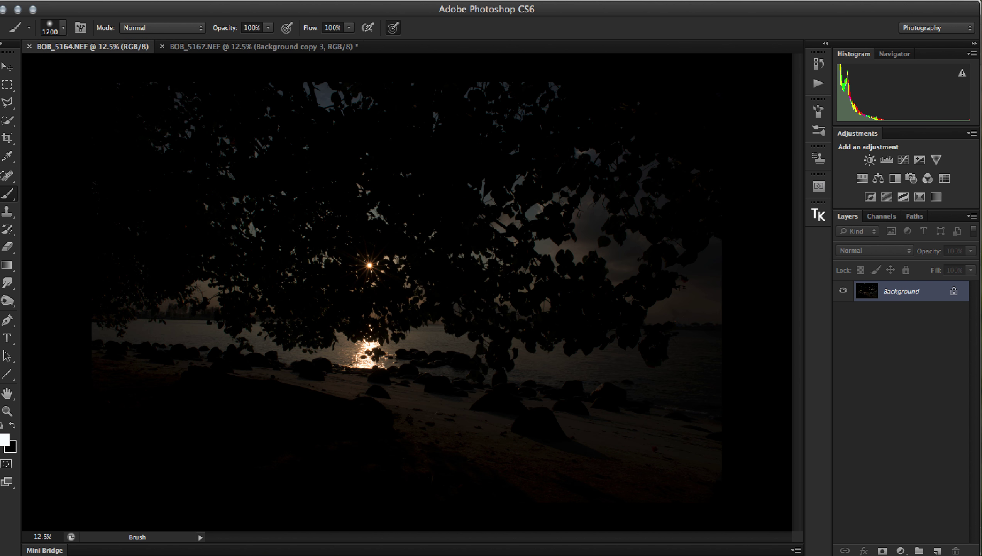
Step: Duplicate the Background layer of BOB_5164.NEF into the BOB_5167.NEF document and close BOB_5164.NEF without saving
click(206, 1)
click(253, 21)
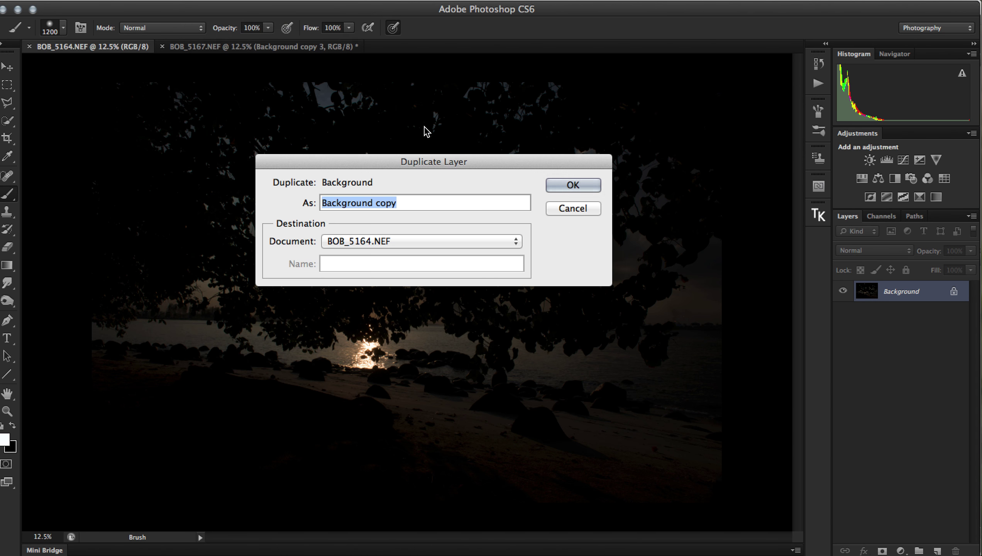
click(351, 240)
click(353, 248)
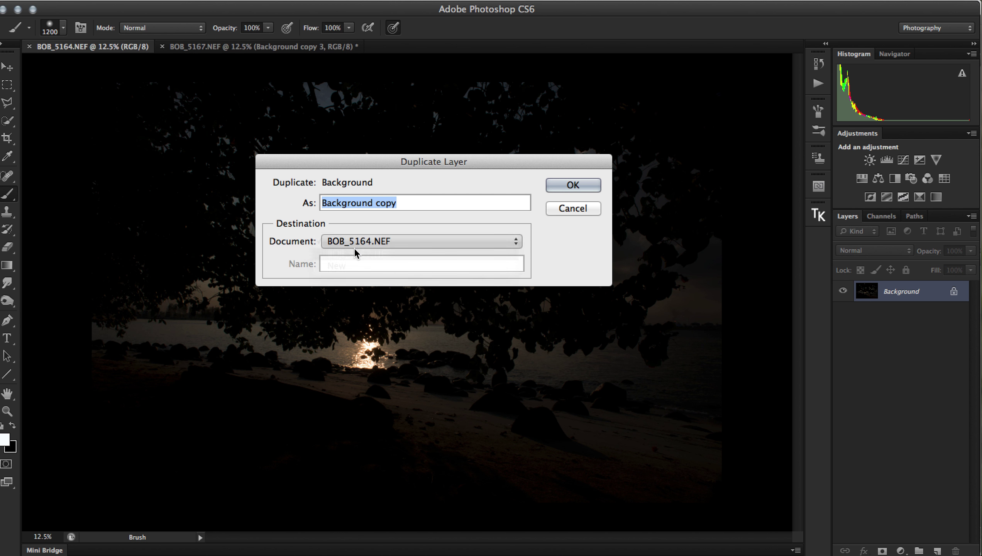
click(572, 185)
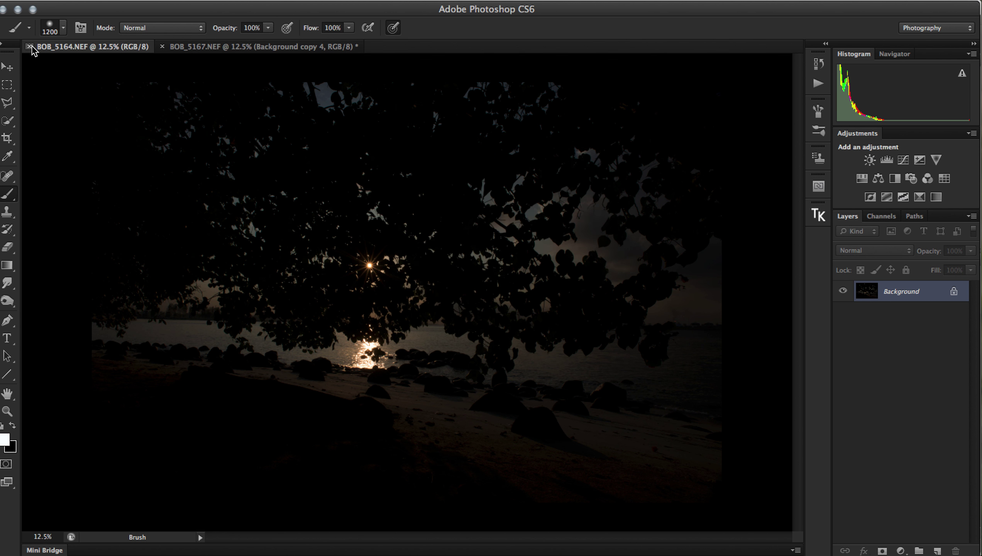
key(super+w)
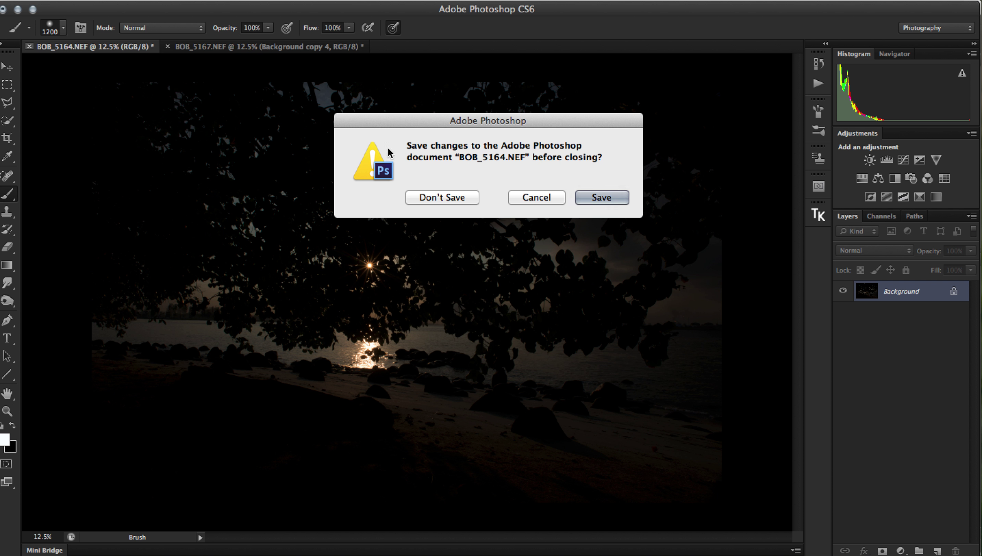
click(459, 198)
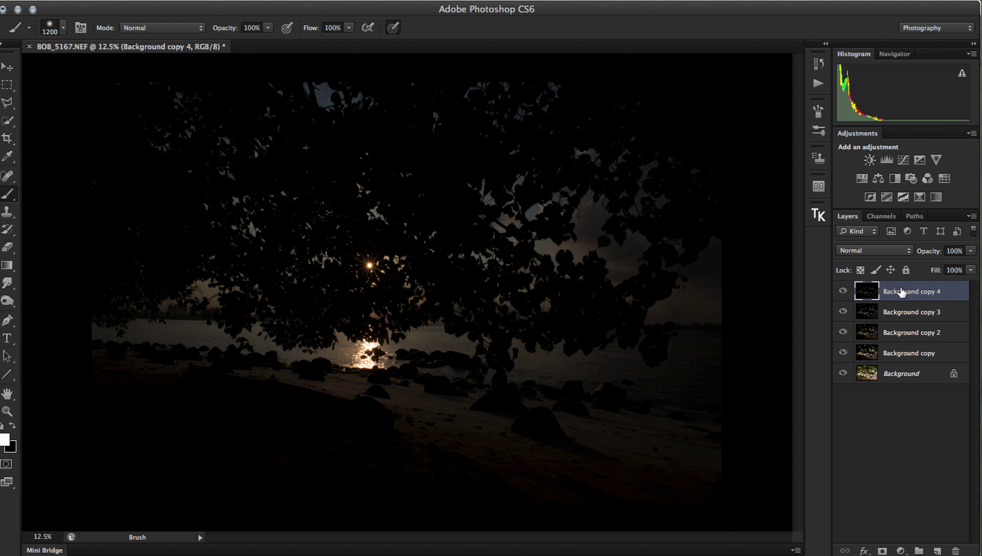
Step: Compare the stacked exposures by hiding the four copy layers one by one and showing them again, rechecking Background copy 4
click(843, 292)
click(843, 311)
click(844, 332)
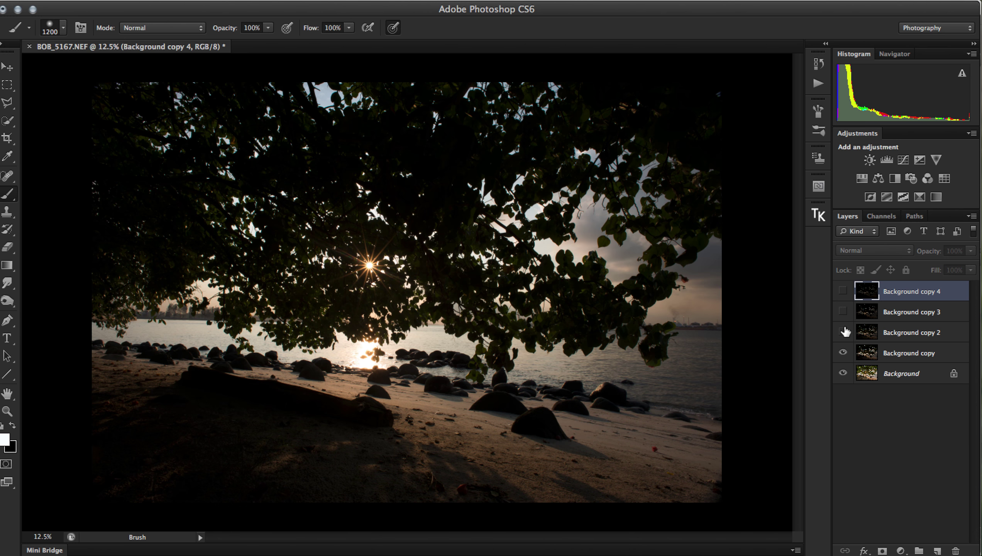
click(843, 353)
click(843, 353)
click(844, 332)
click(843, 311)
click(843, 292)
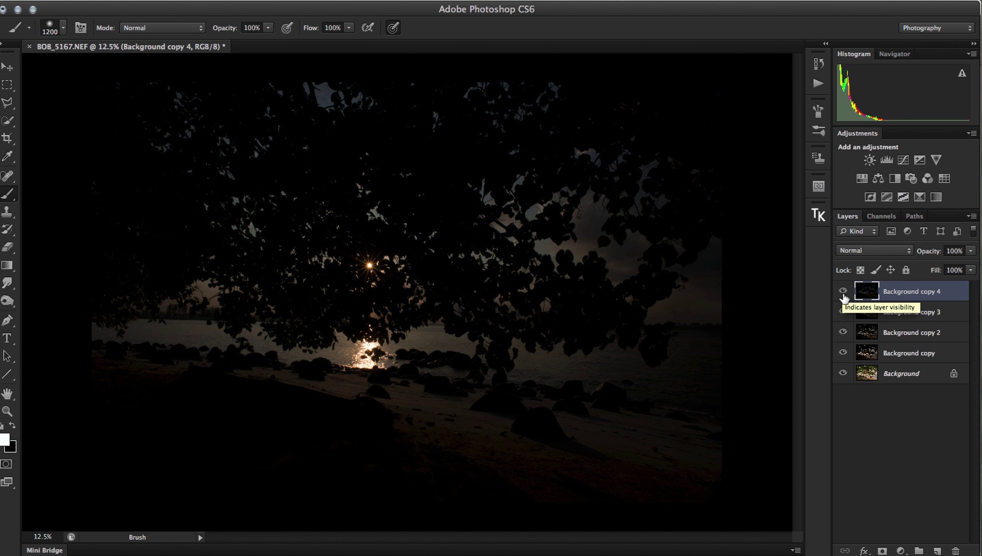
click(843, 296)
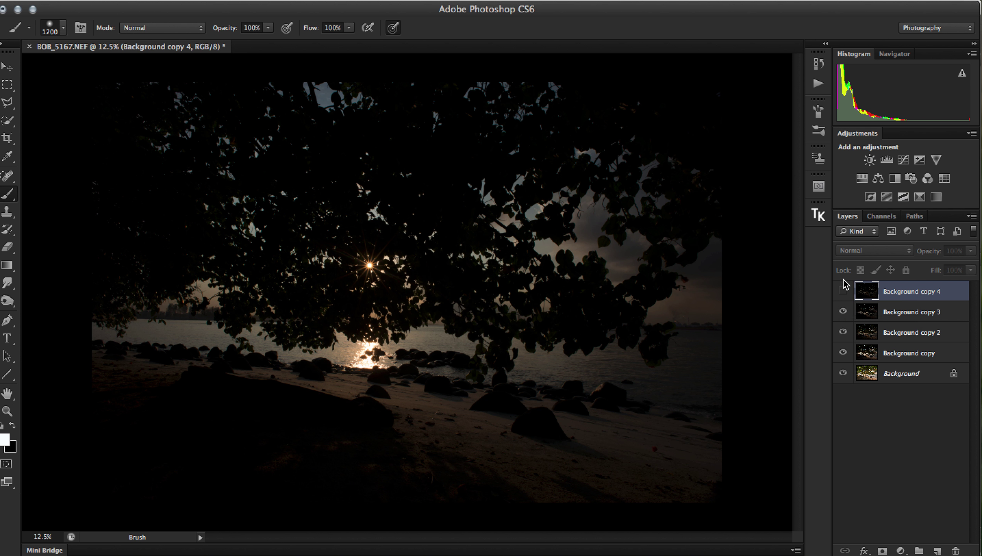
click(843, 291)
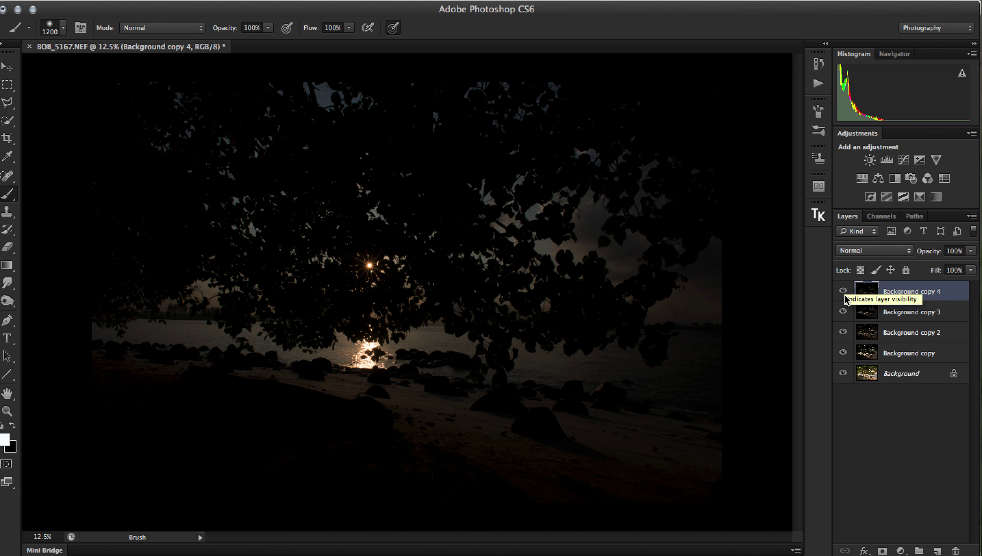
Step: Examine the Background exposure with all four copy layers hidden, and restore the copies' visibility from Background copy upward
click(843, 291)
click(843, 311)
click(843, 332)
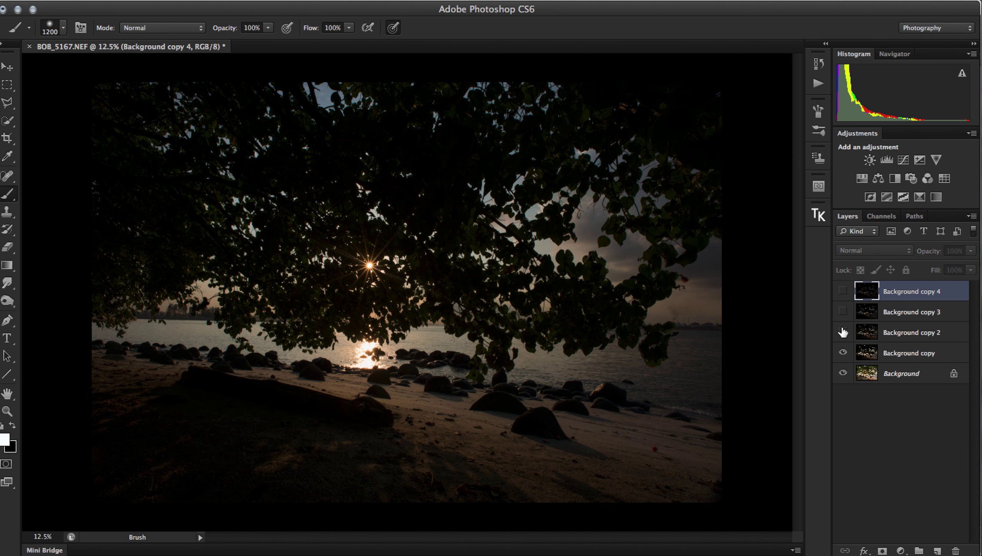
click(843, 353)
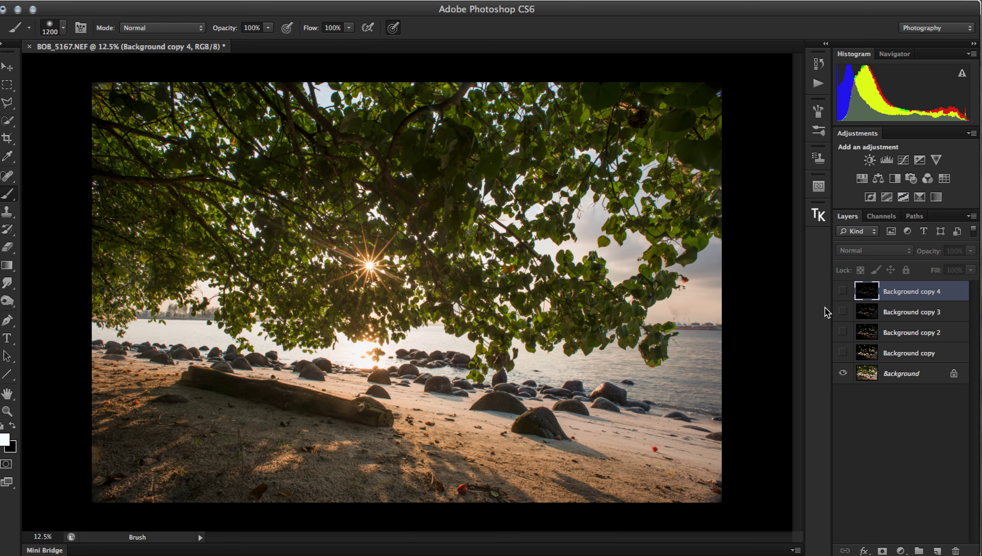
click(843, 353)
click(843, 332)
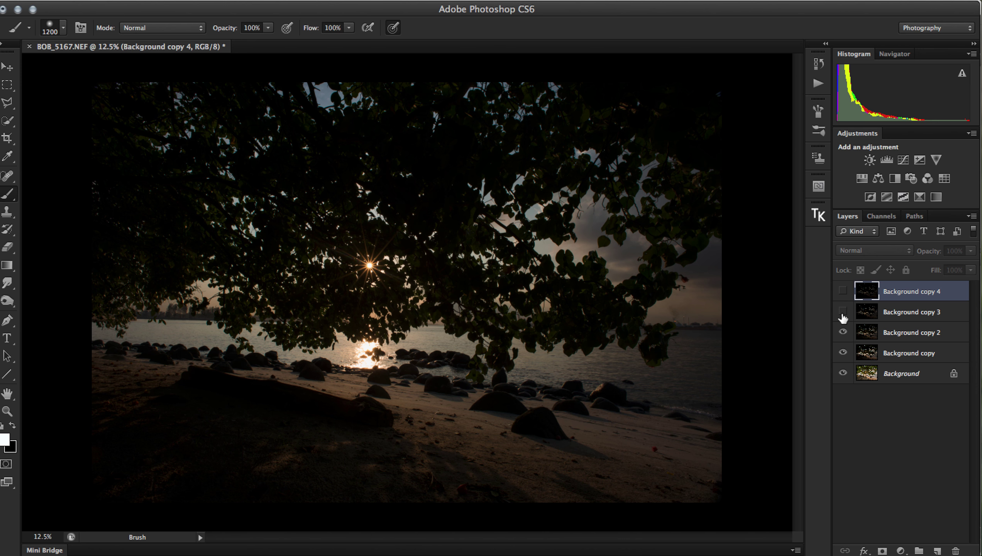
click(843, 312)
click(843, 291)
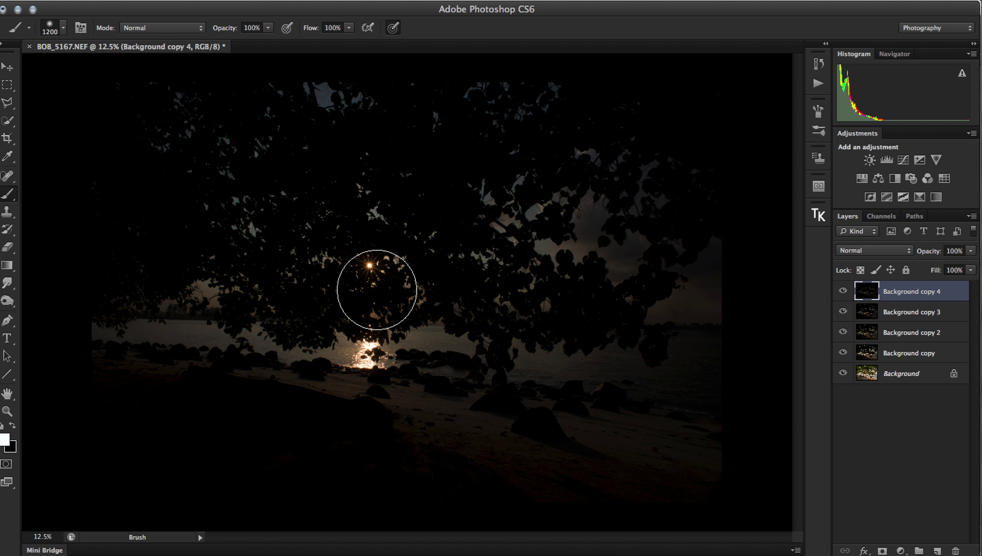
Step: Switch to the Hand tool and review the exposures from darkest to brightest and back by toggling the copy layers' visibility
key(h)
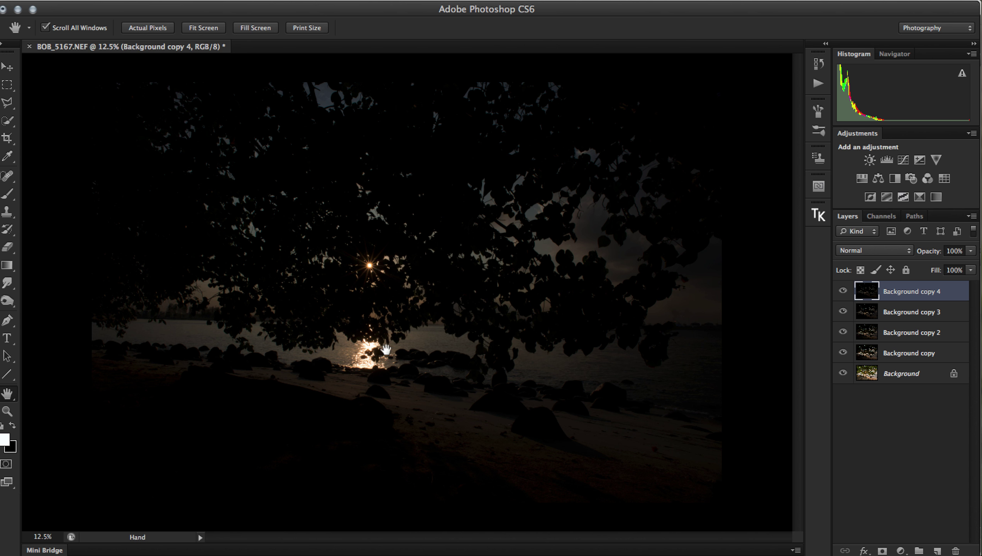
click(848, 290)
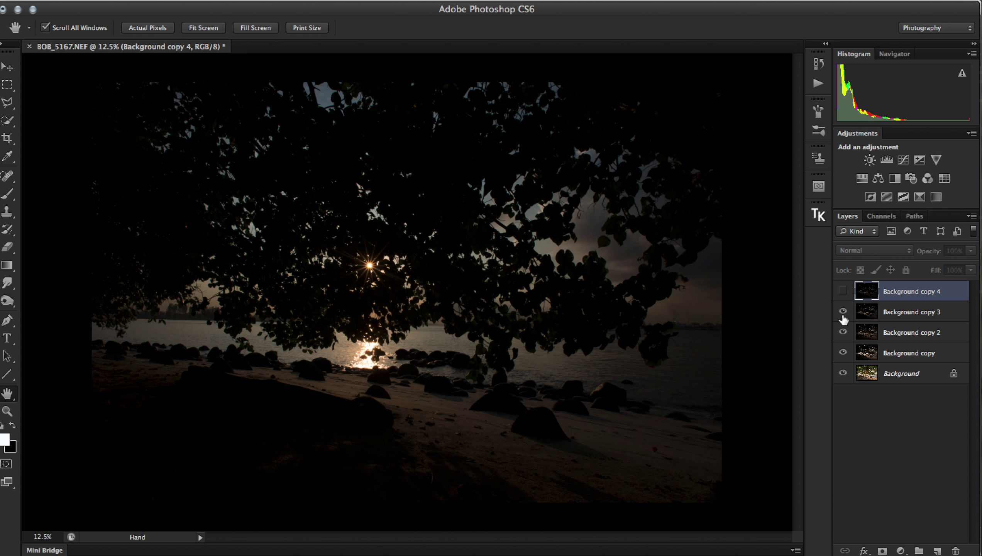
click(844, 315)
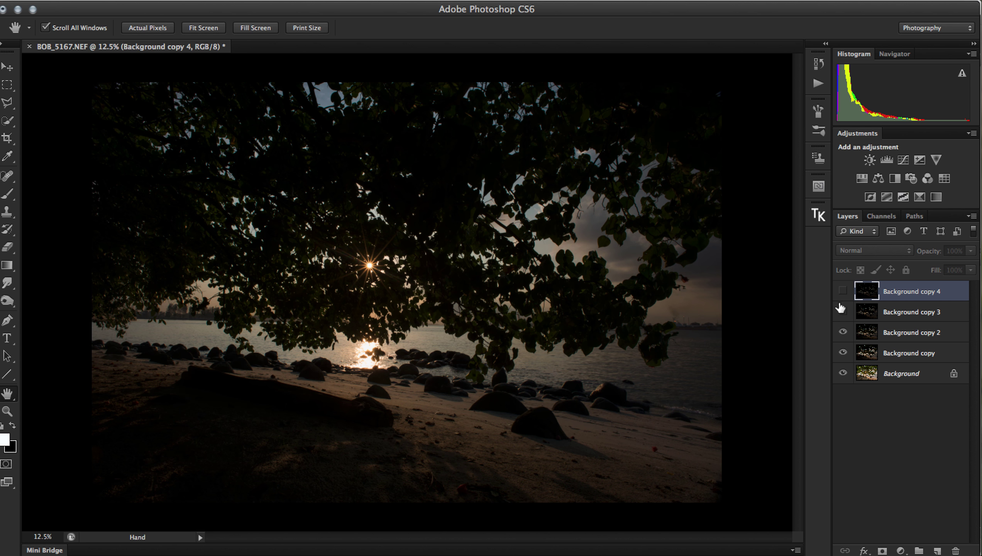
click(843, 332)
click(843, 353)
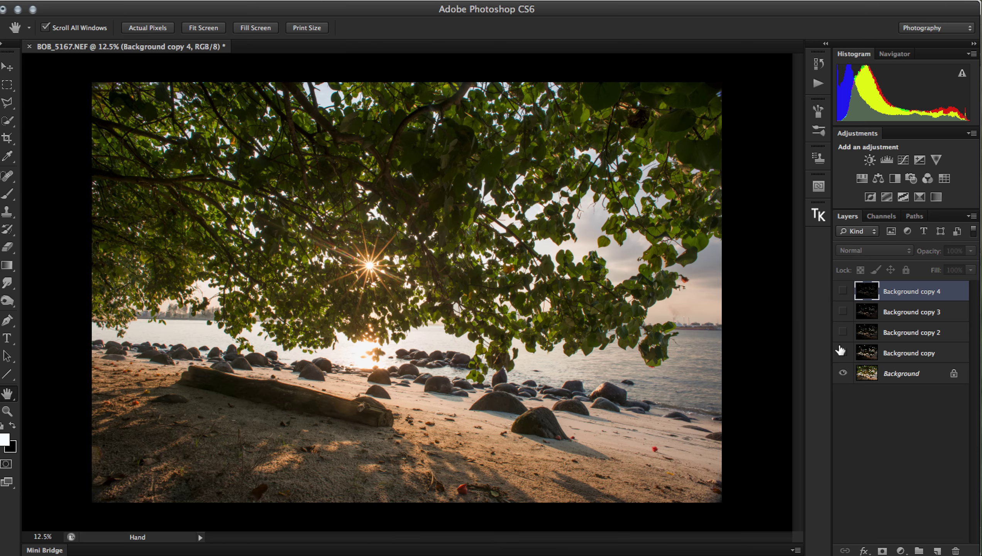
click(843, 353)
click(843, 332)
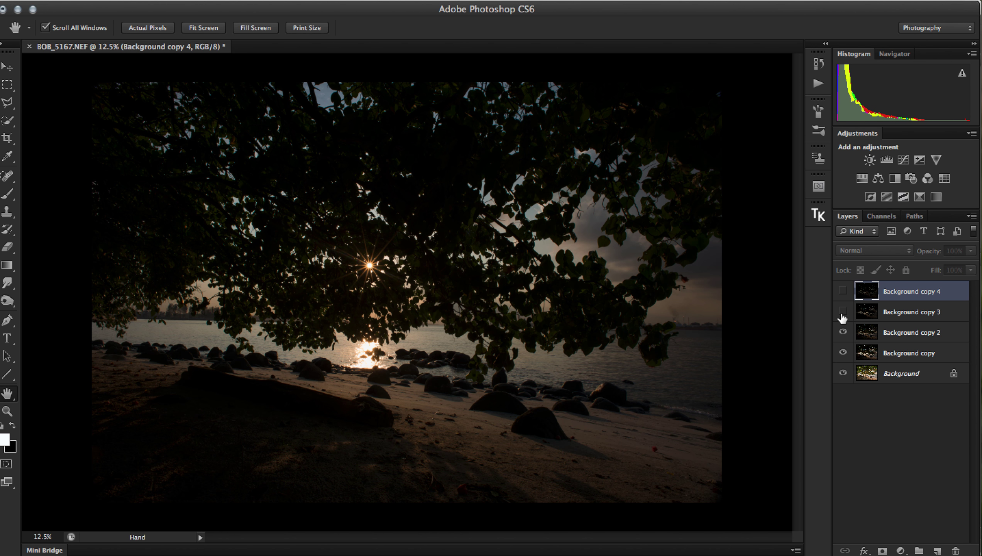
click(843, 312)
click(843, 291)
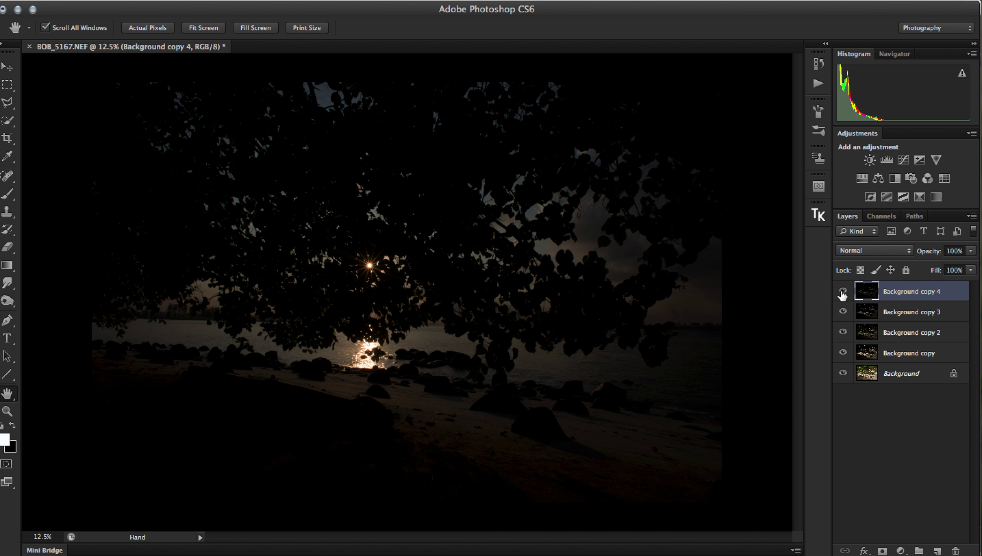
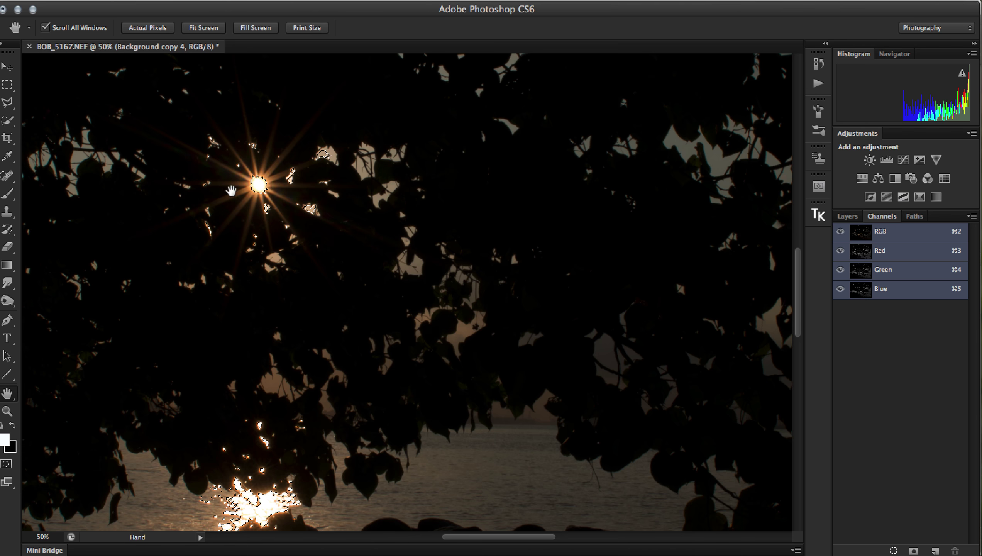
Step: Save the current highlights selection as an alpha channel named Light, and clear the selection with the RGB composite active
scroll(229, 192, down, 5)
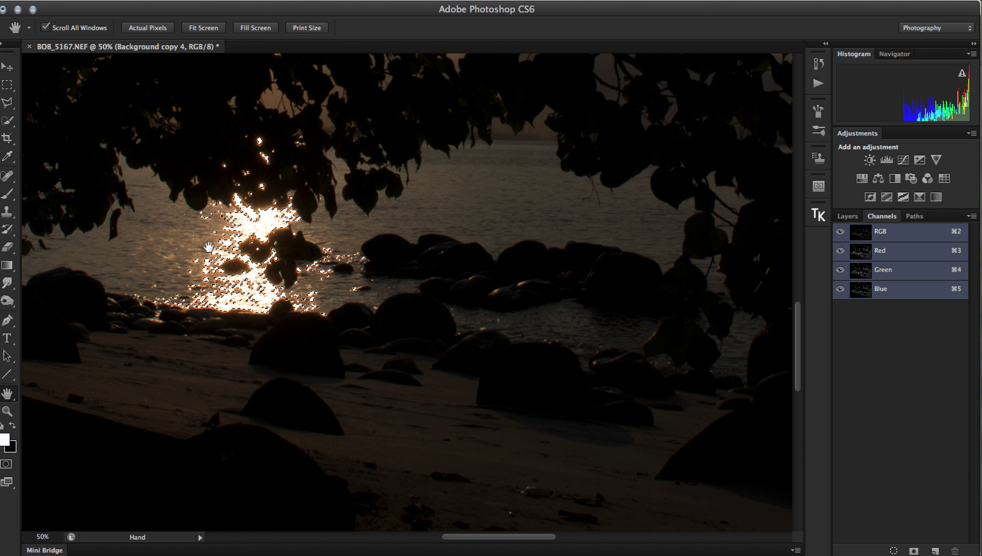
key(super+0)
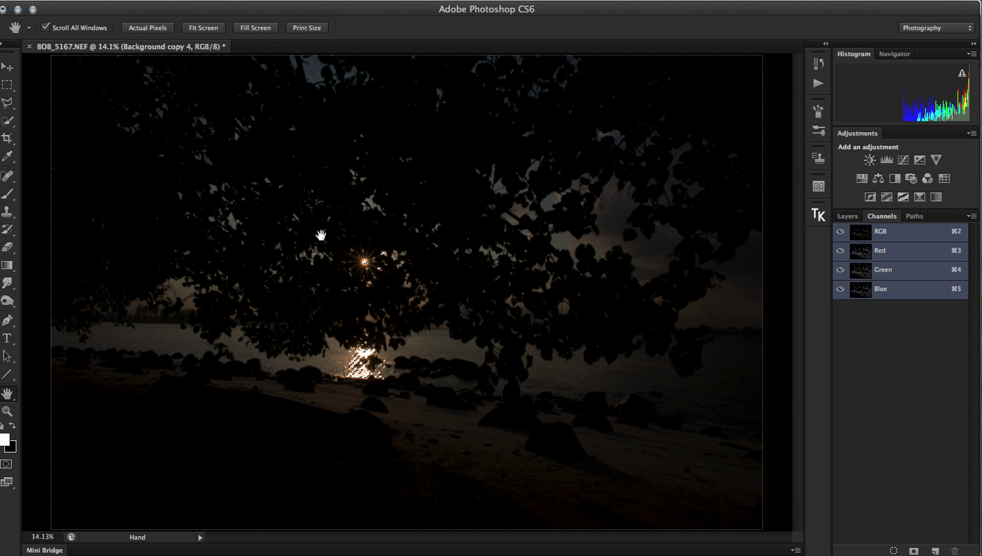
click(914, 551)
double_click(892, 311)
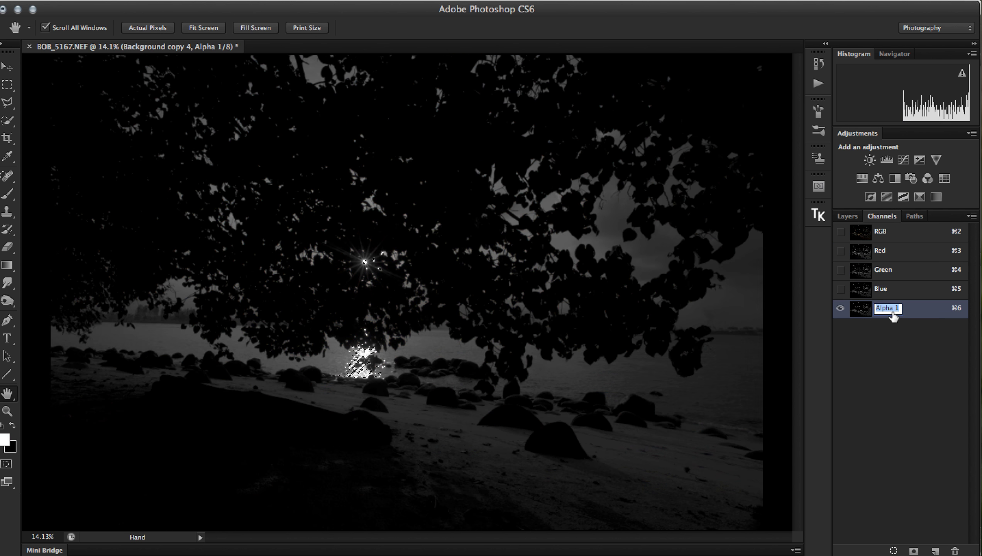
text(Light)
key(Return)
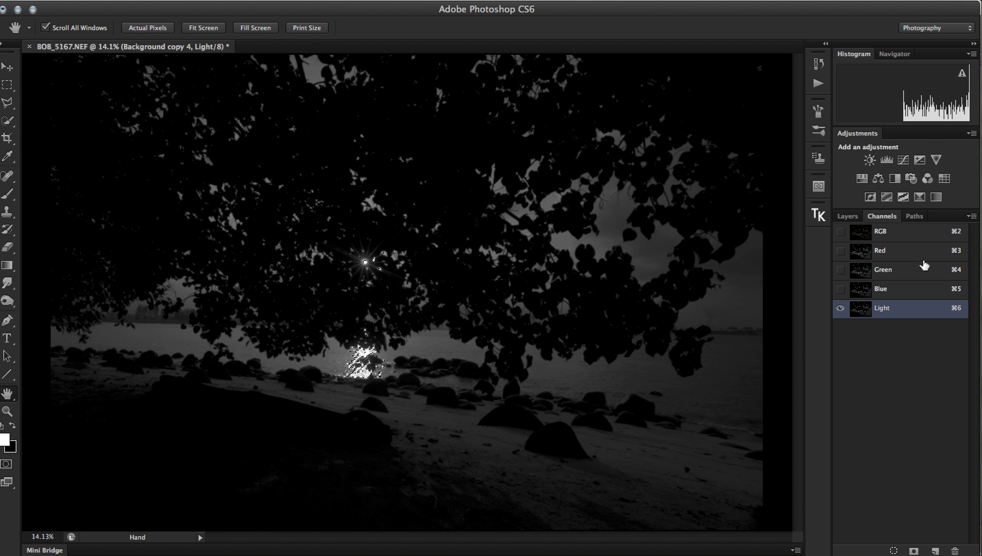
click(867, 235)
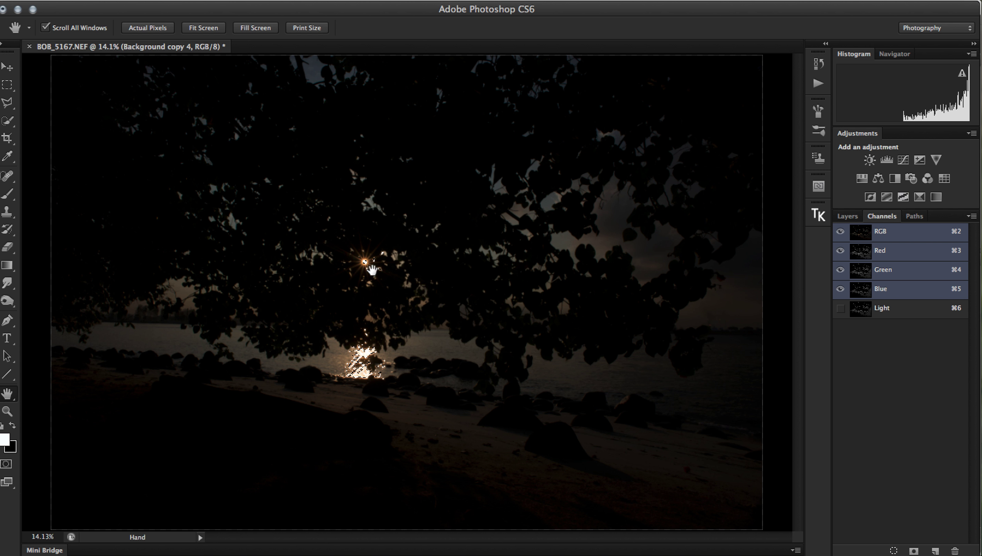
key(super+d)
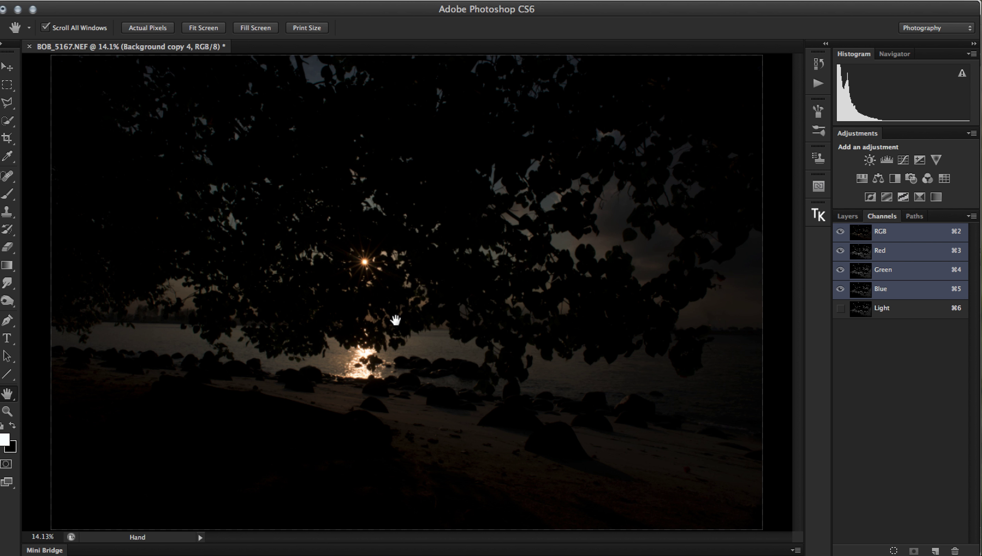
Step: Add a black layer mask to Background copy 4 and load the Light channel as a selection
click(846, 216)
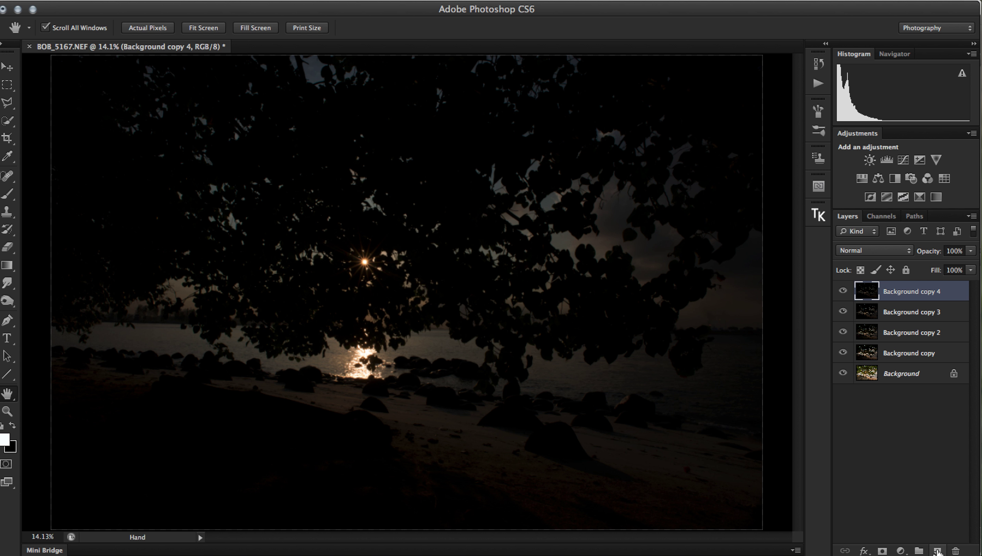
alt+click(883, 551)
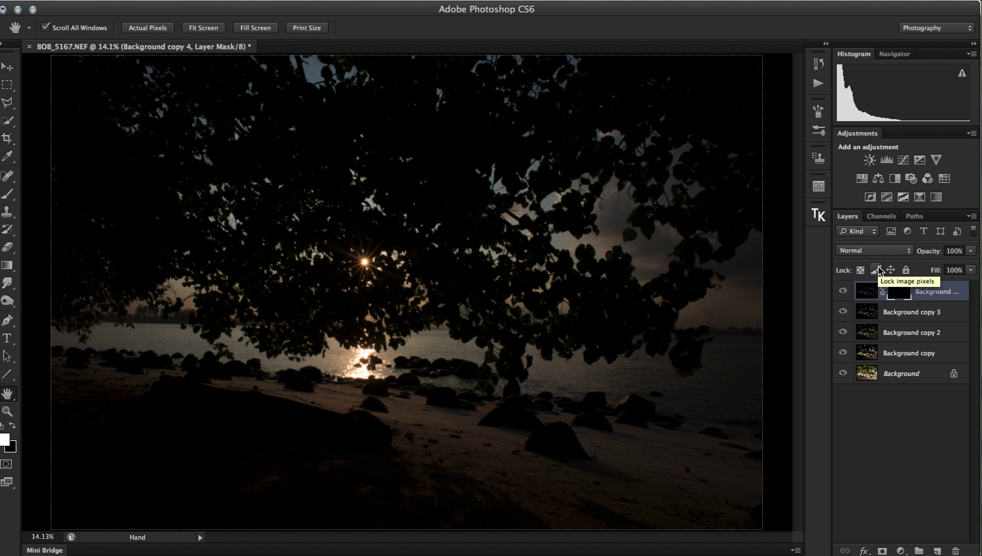
click(883, 216)
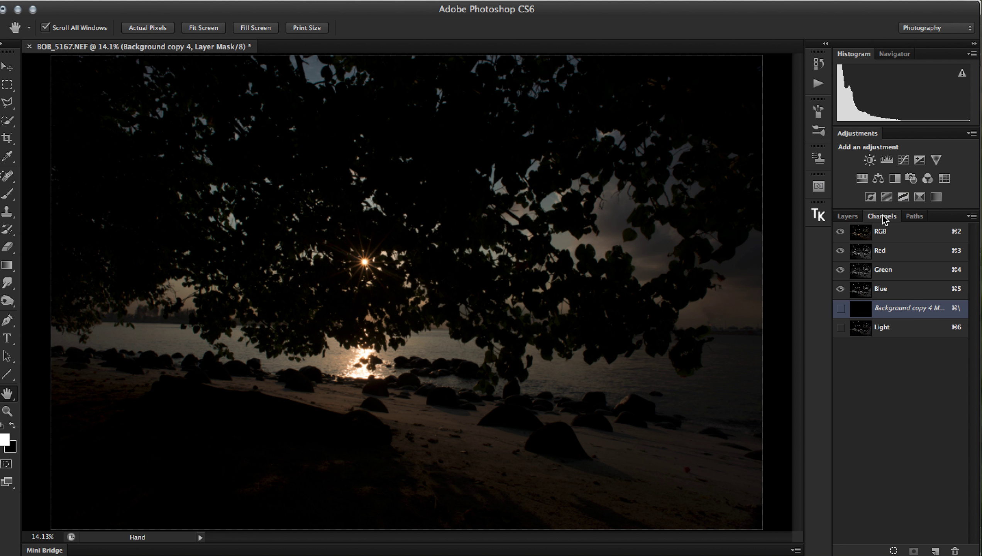
super+click(861, 328)
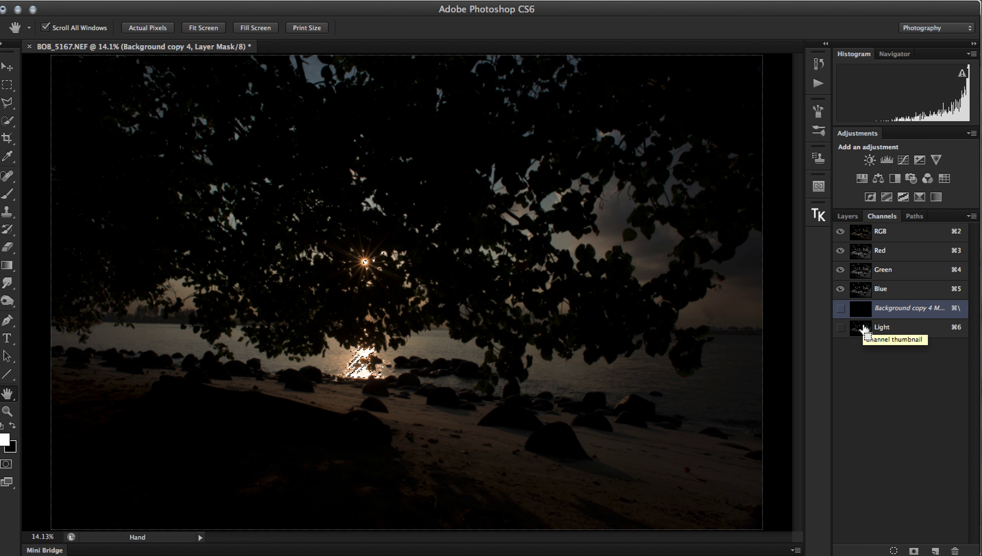
Step: Examine the selected highlights around the sunburst and the sun's reflection on the water up close
key(super+equal)
key(super+equal)
key(super+equal)
key(super+equal)
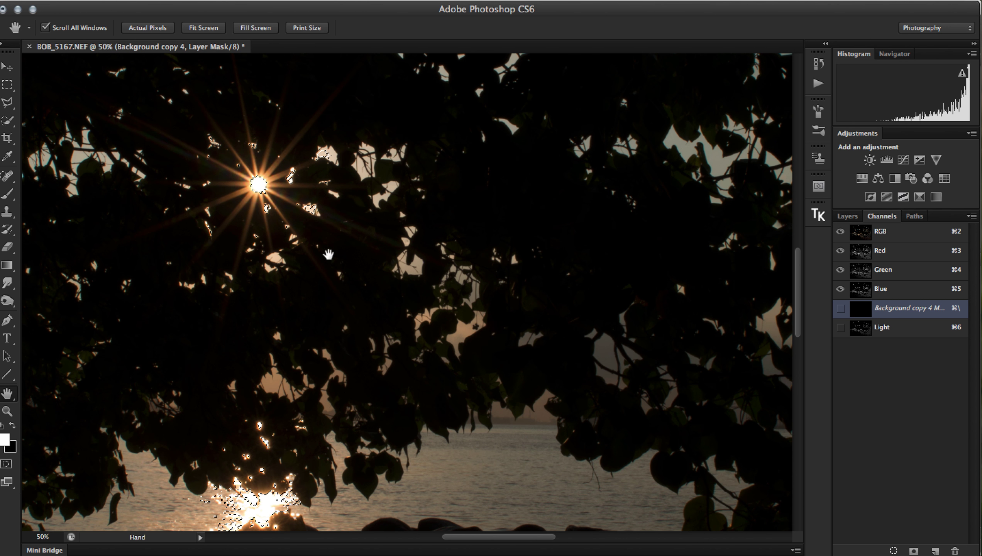
scroll(340, 268, down, 3)
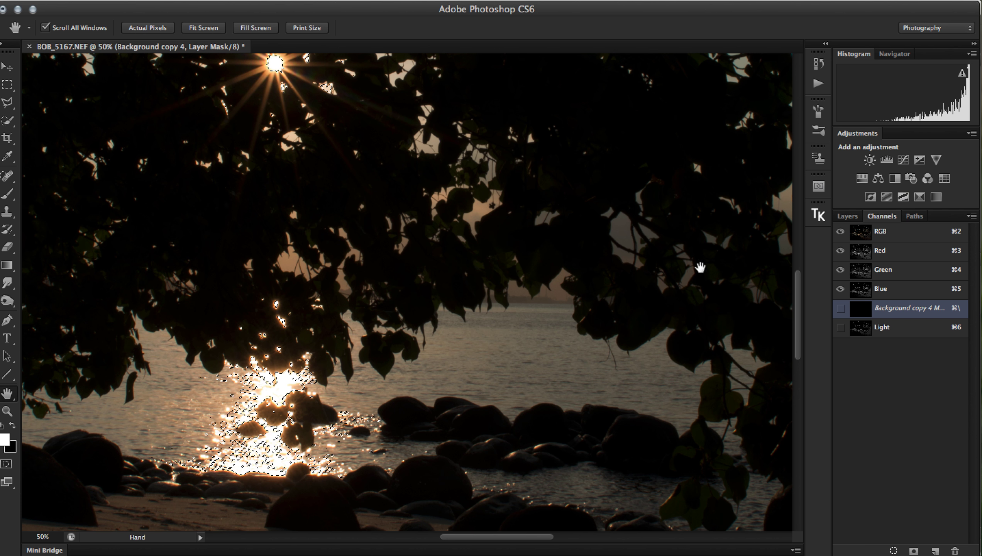
click(847, 216)
scroll(419, 312, up, 4)
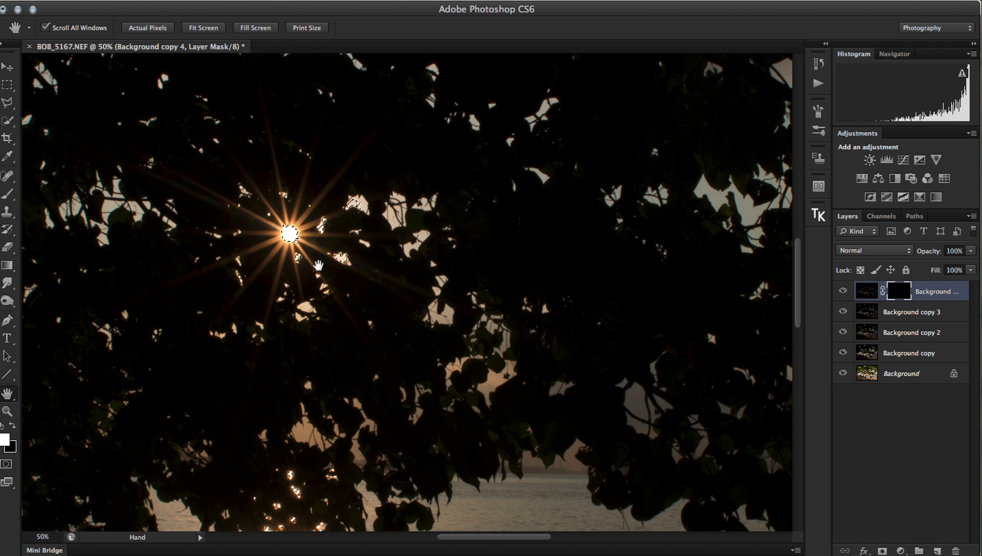
scroll(318, 266, down, 3)
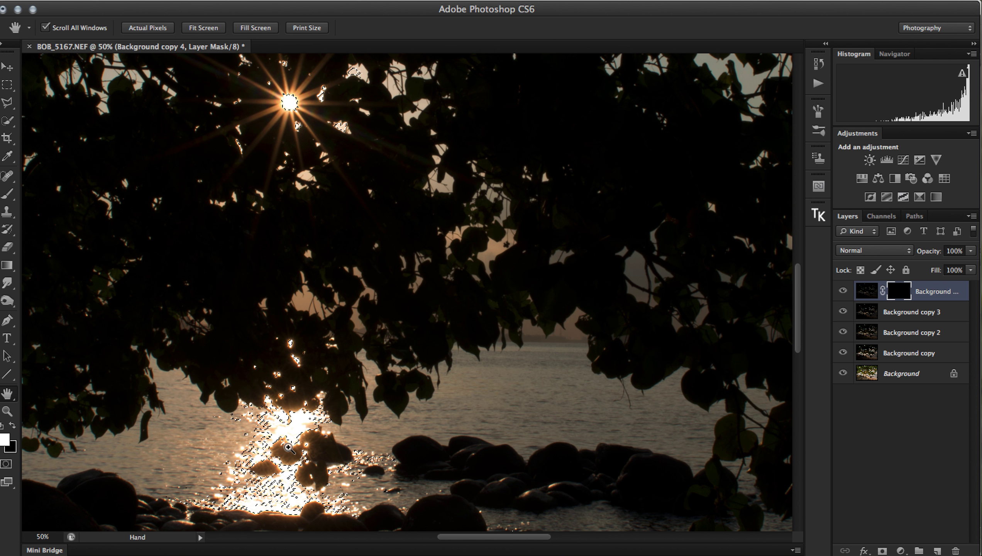
Step: Hide the selection edges and paint white at 30% brush opacity on Background copy 4's mask over the sun and its reflection
key(super+d)
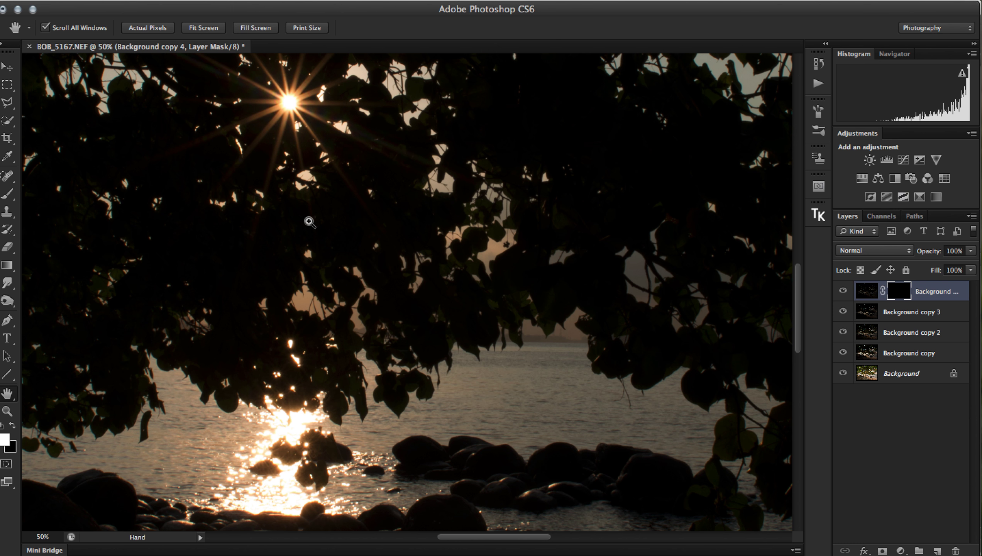
key(super+0)
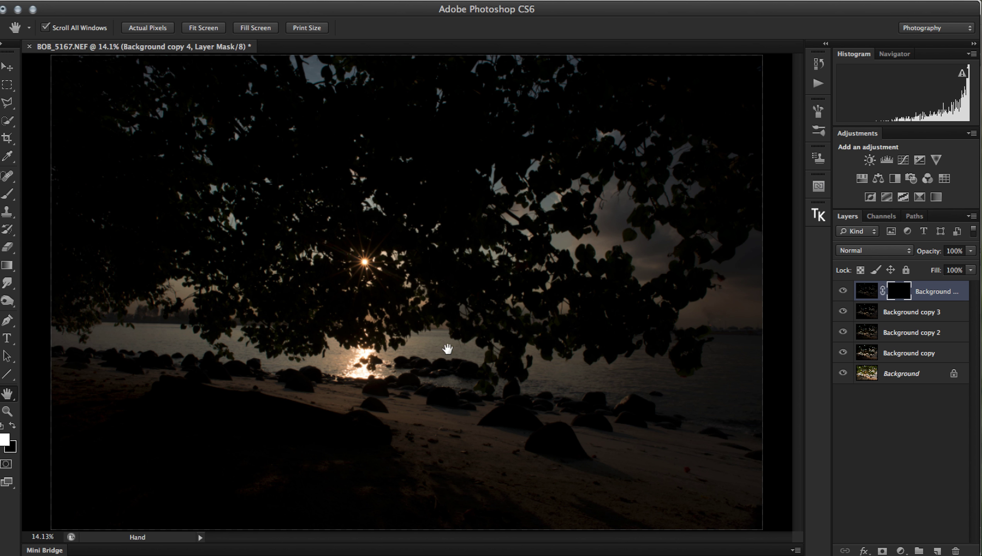
key(b)
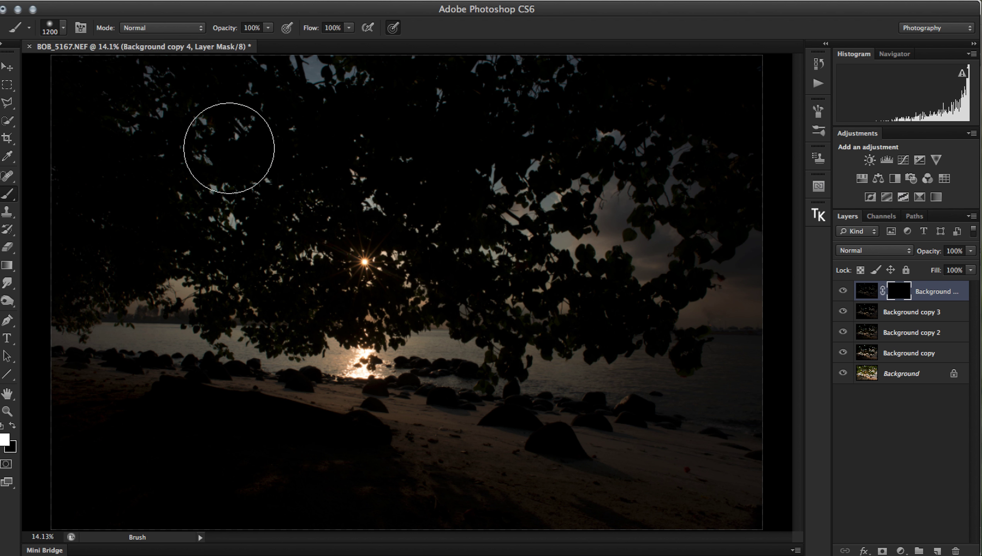
middle_click(317, 197)
click(372, 198)
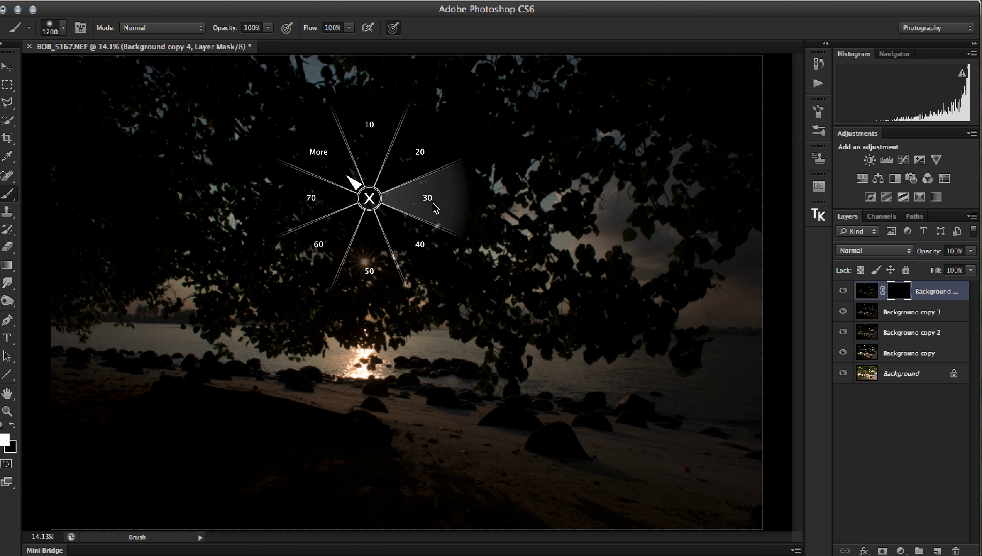
click(424, 199)
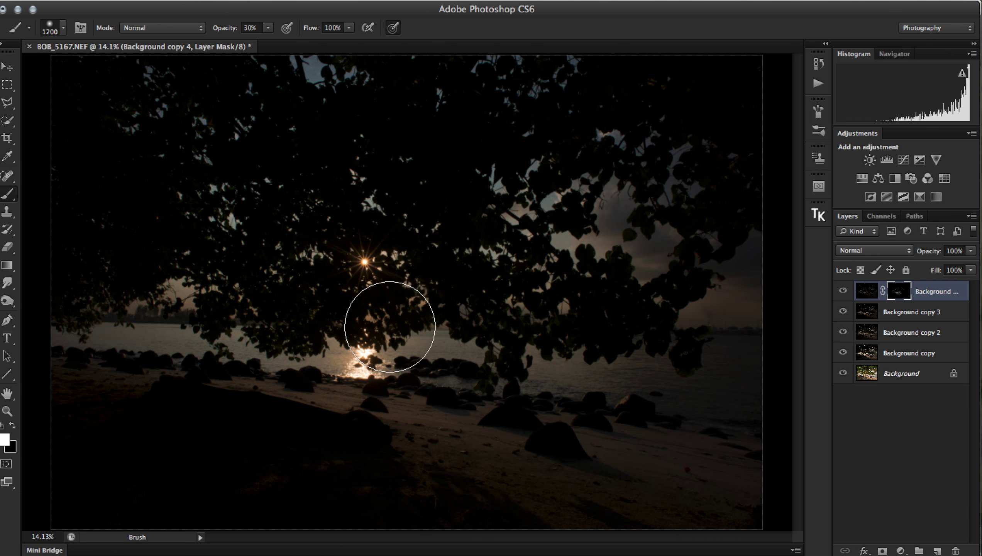
Step: Paint the highlights on Background copy 4's mask at 70% brush opacity, clear the selection, and merge the layer down into Background copy 3
middle_click(551, 277)
click(590, 269)
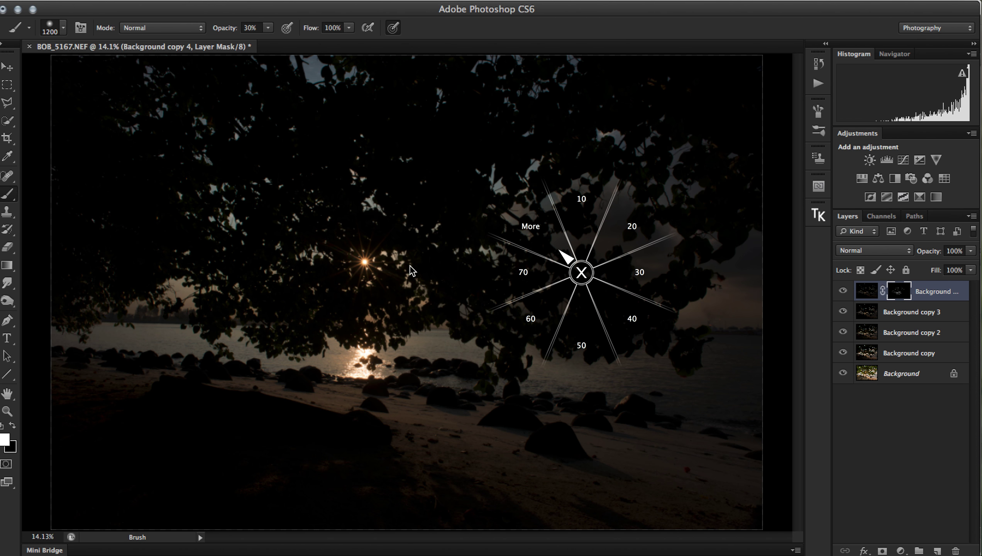
click(525, 282)
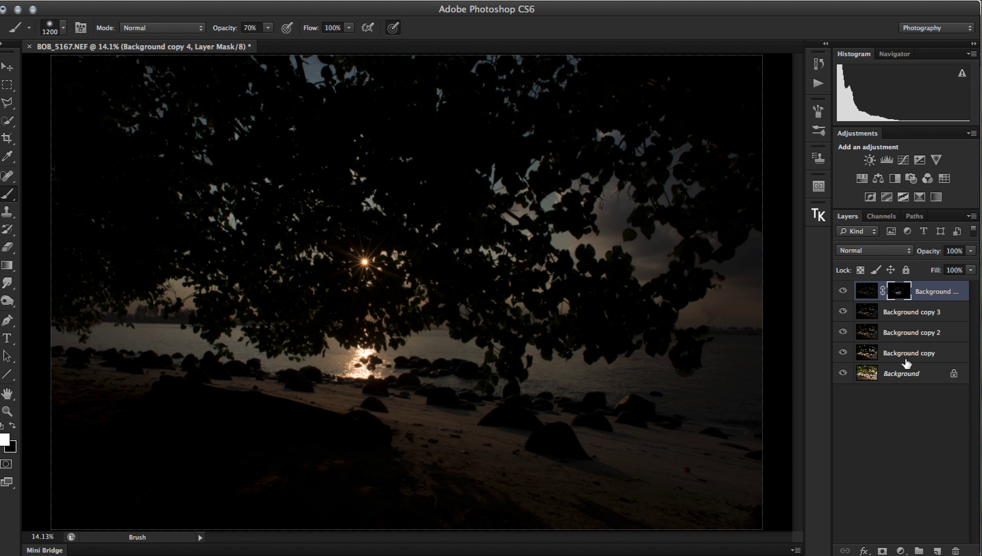
key(BackSpace)
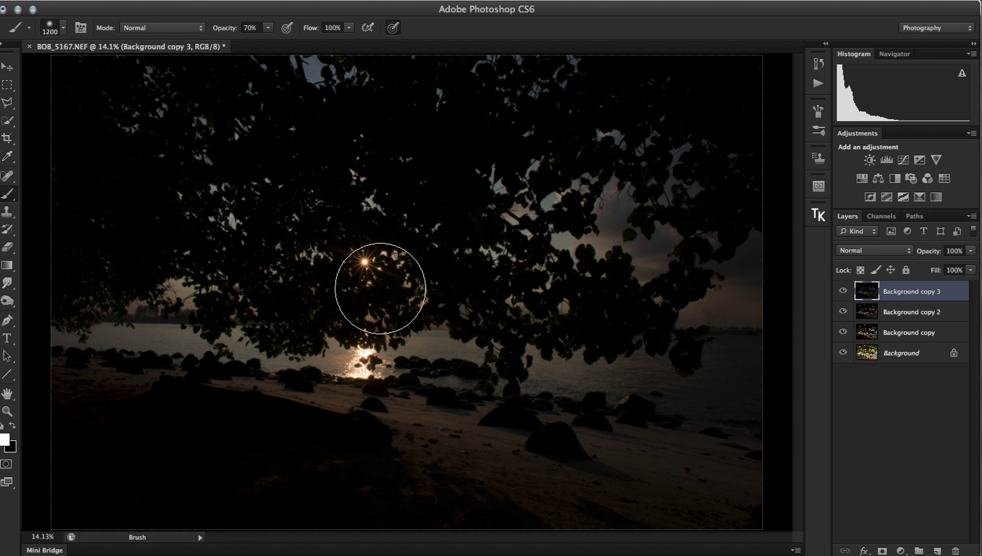
Step: Switch to the Hand tool and delete the Light alpha channel
key(h)
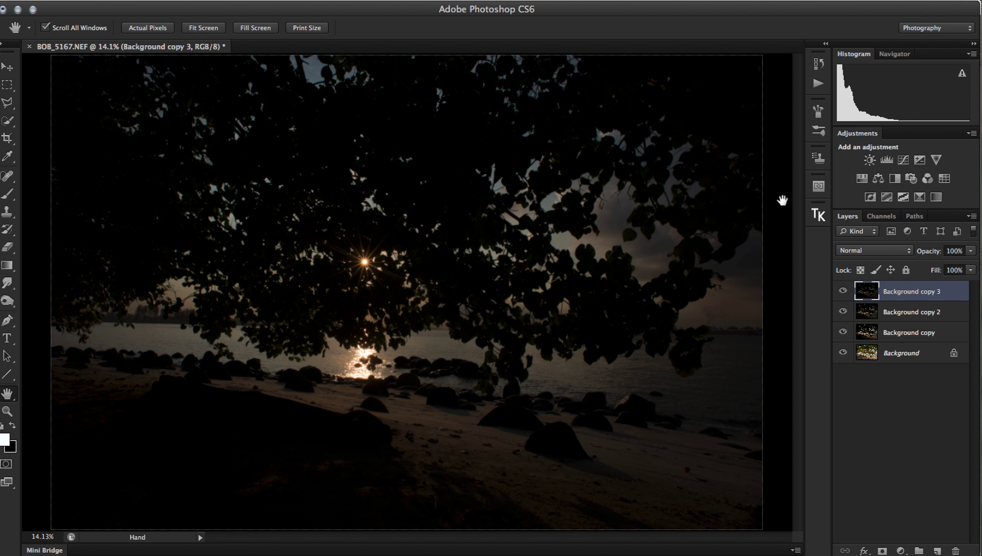
click(872, 216)
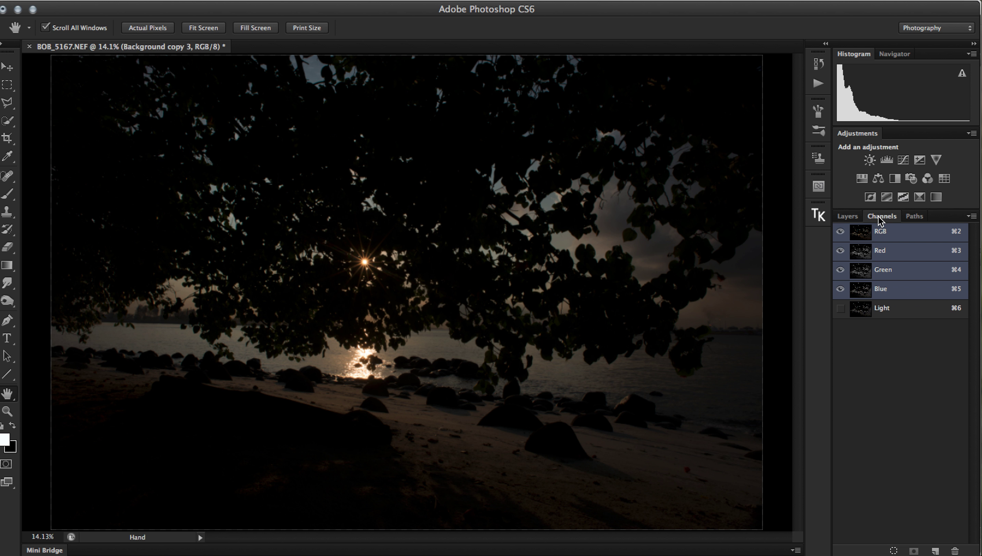
click(891, 311)
drag(890, 312, 955, 551)
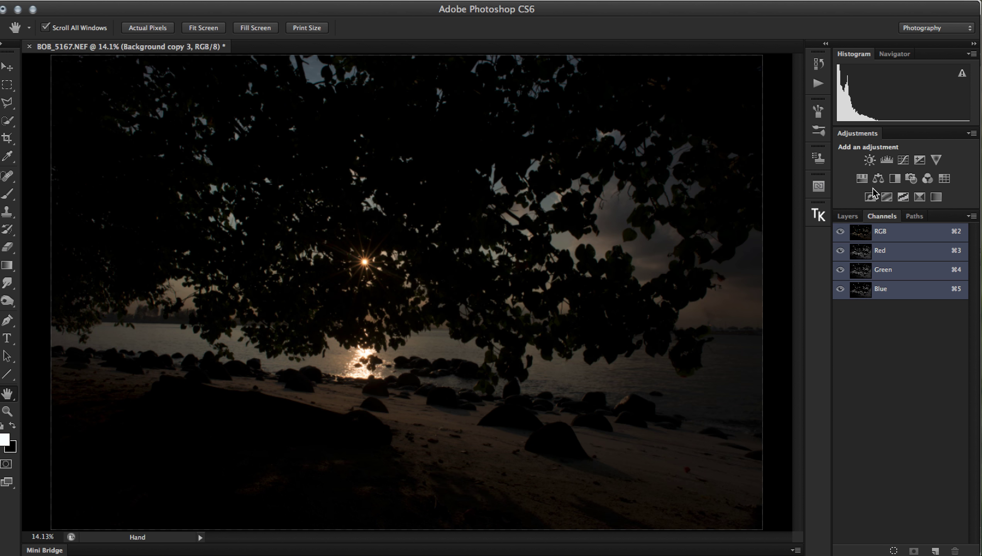
Step: Load the Blue channel as a selection and inspect the selected highlights around the sunburst and in the canopy gaps
super+click(859, 290)
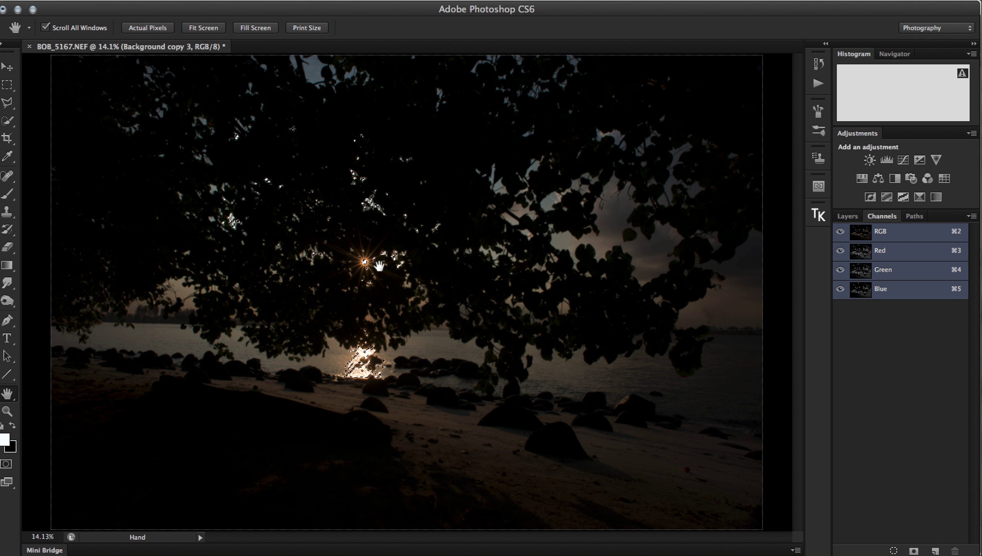
super+click(368, 216)
super+click(368, 216)
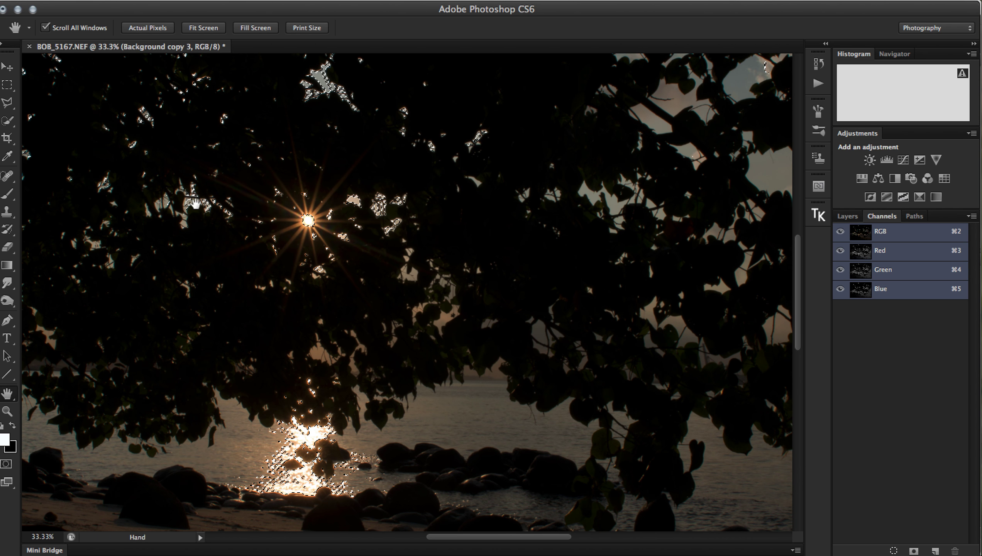
scroll(170, 209, up, 3)
scroll(170, 209, up, 5)
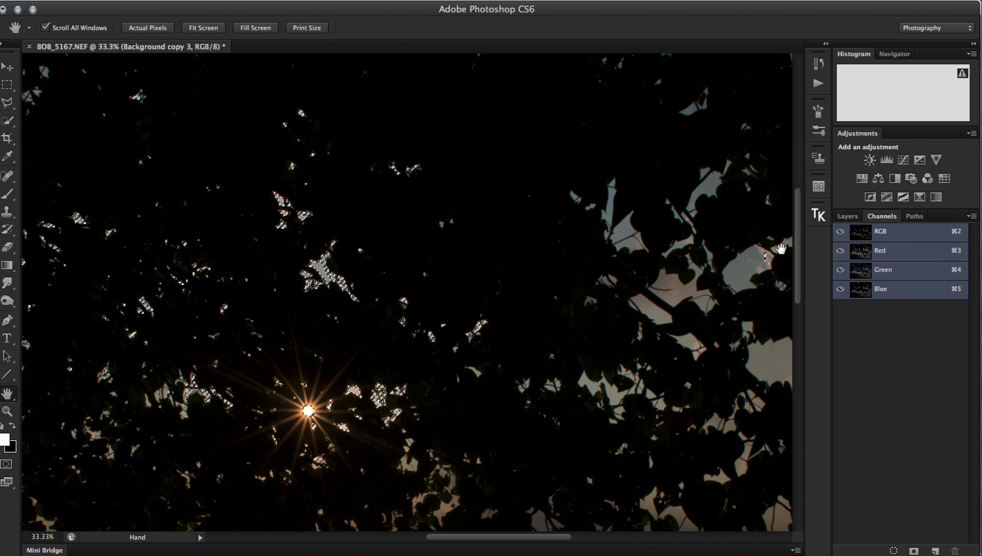
scroll(272, 220, left, 10)
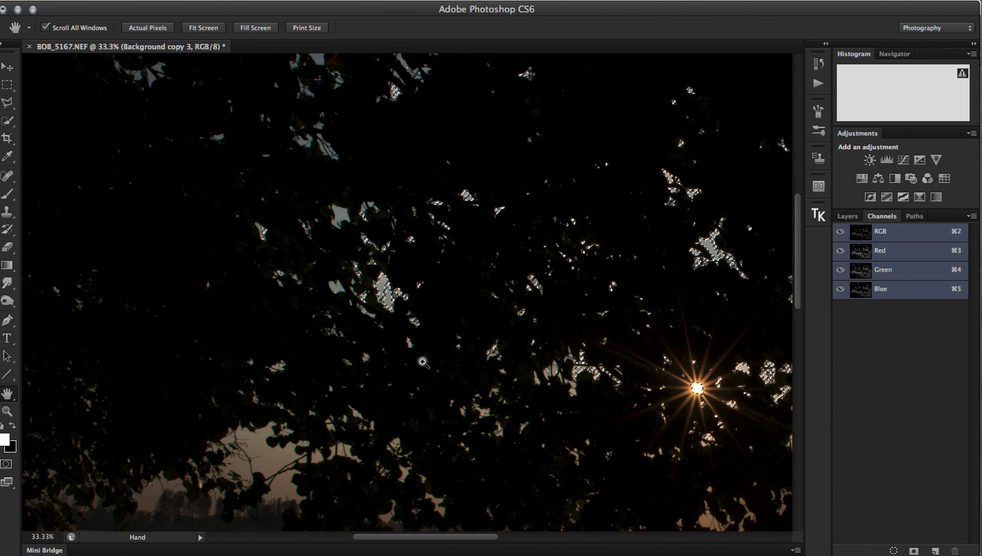
key(super+0)
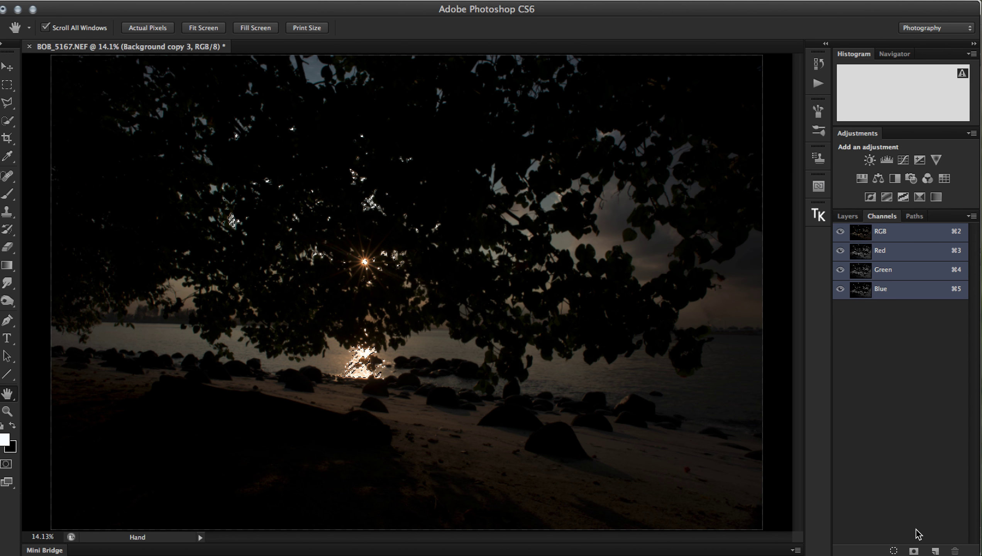
Step: Save the current highlights selection as a new alpha channel and clear the selection
click(914, 550)
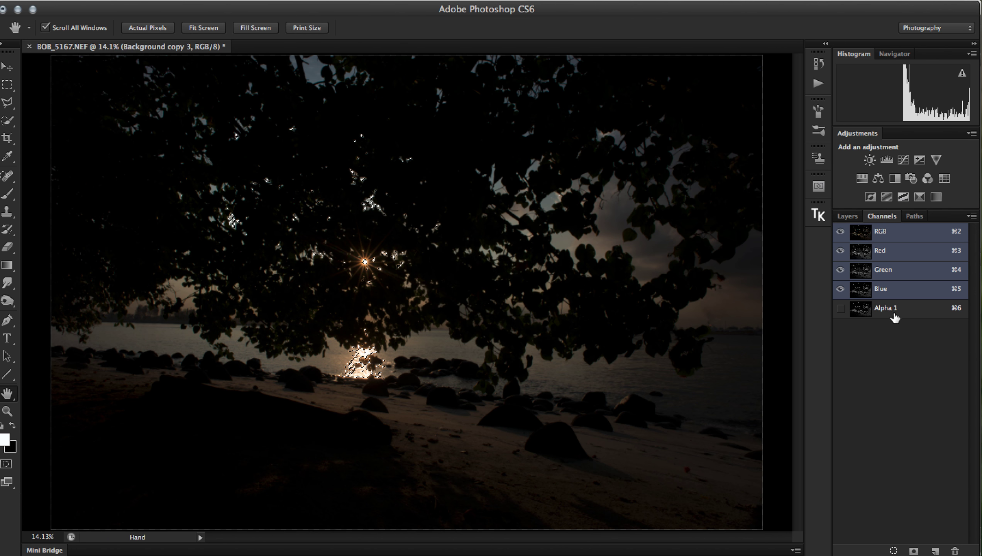
click(852, 218)
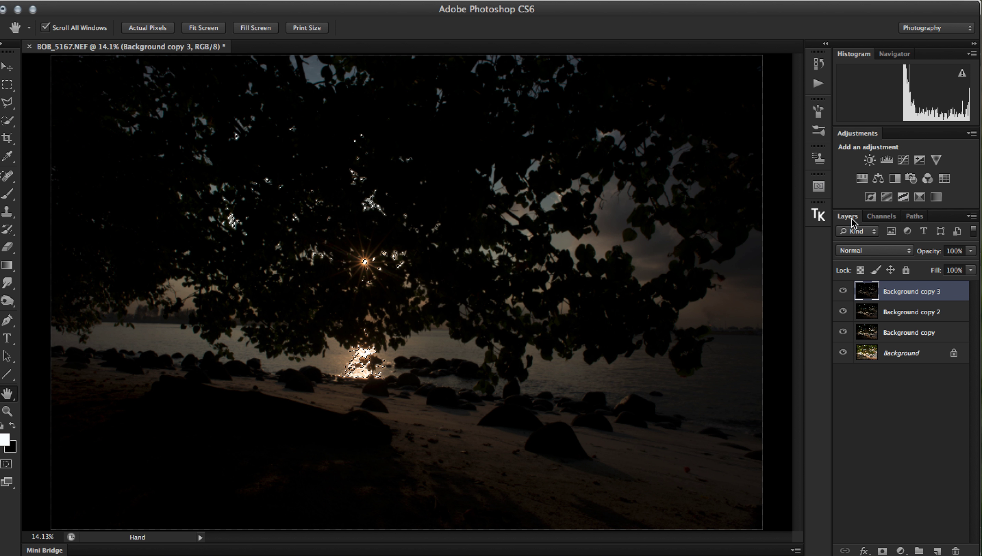
key(super+d)
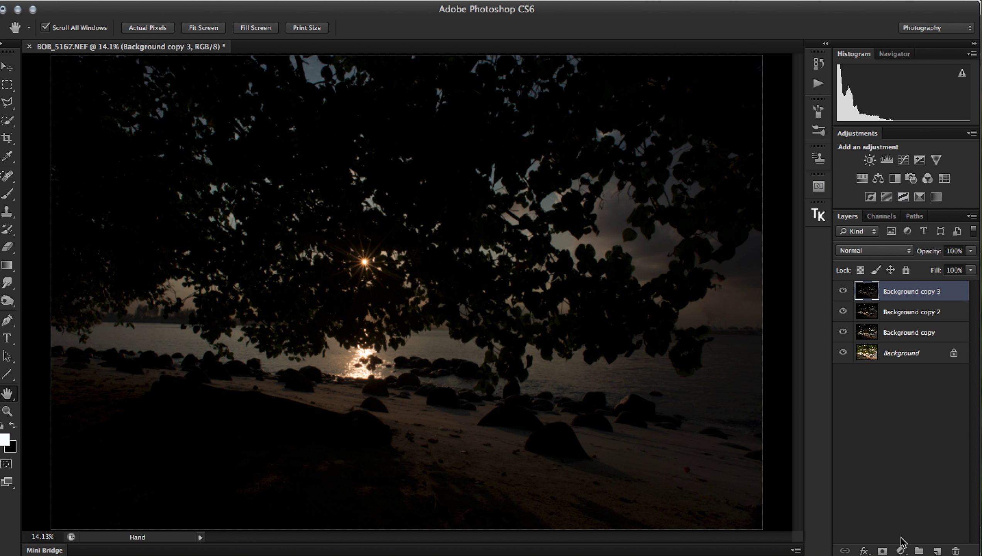
Step: Add a black layer mask to Background copy 3 and load the Alpha 1 channel as a selection
alt+click(883, 551)
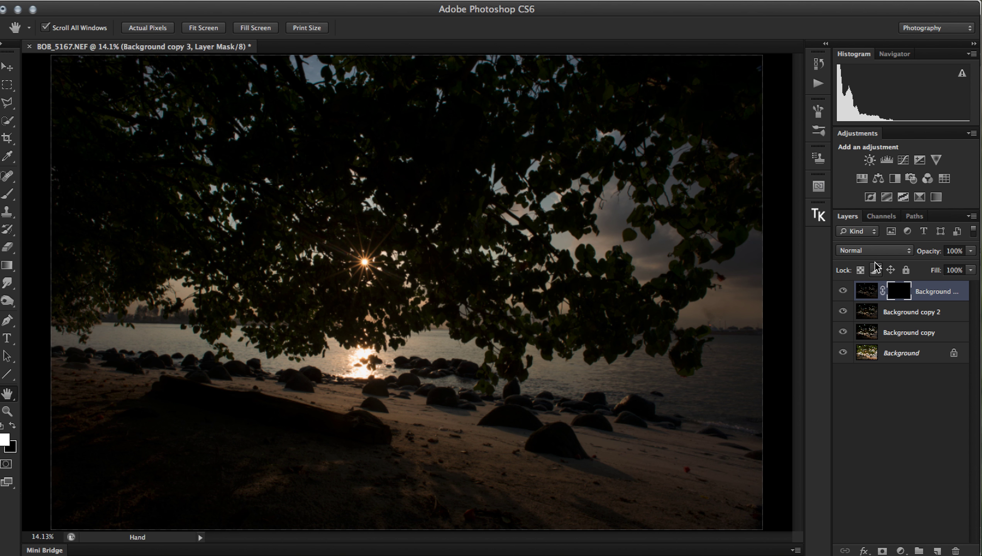
click(880, 216)
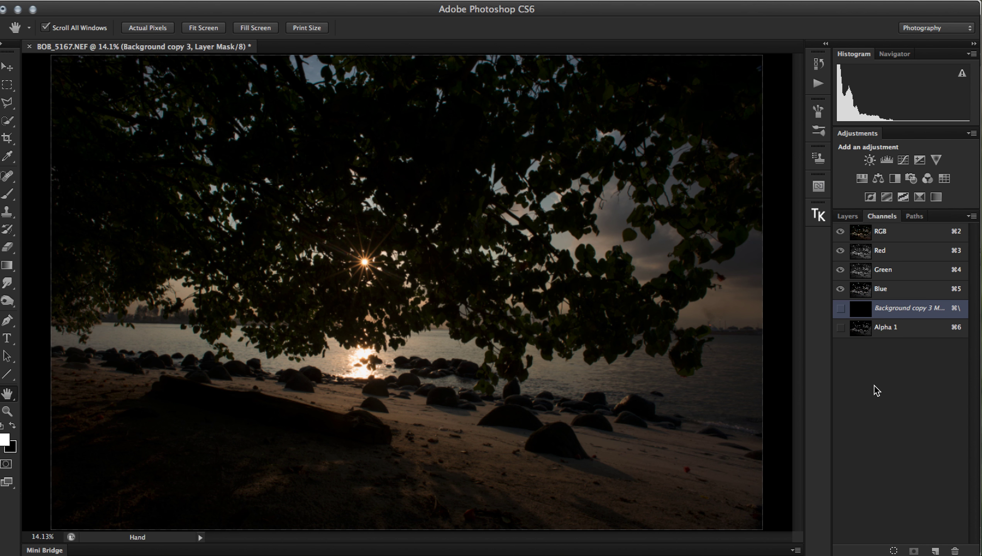
super+click(865, 332)
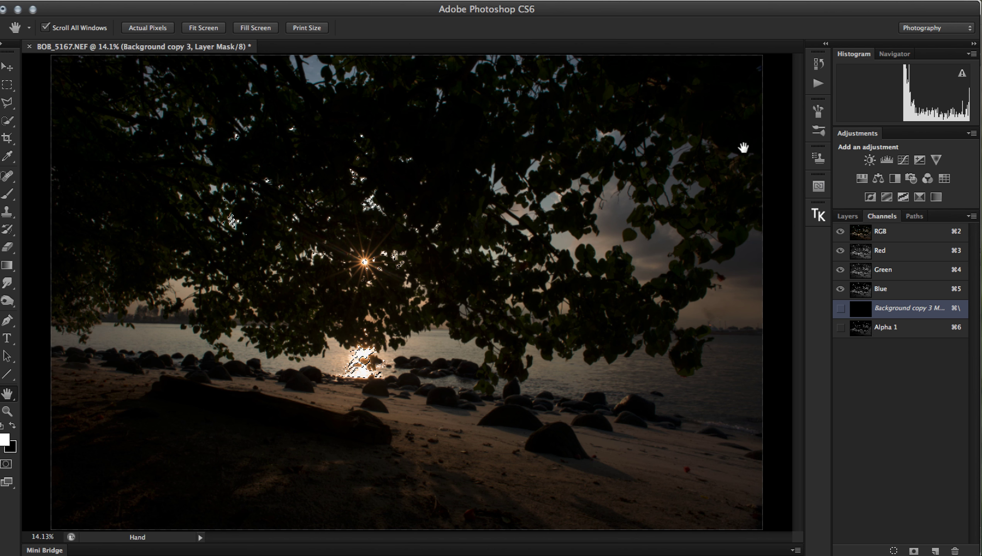
Step: Hide the selection edges and paint white at 40% brush opacity on Background copy 3's mask over the bright highlights
click(848, 216)
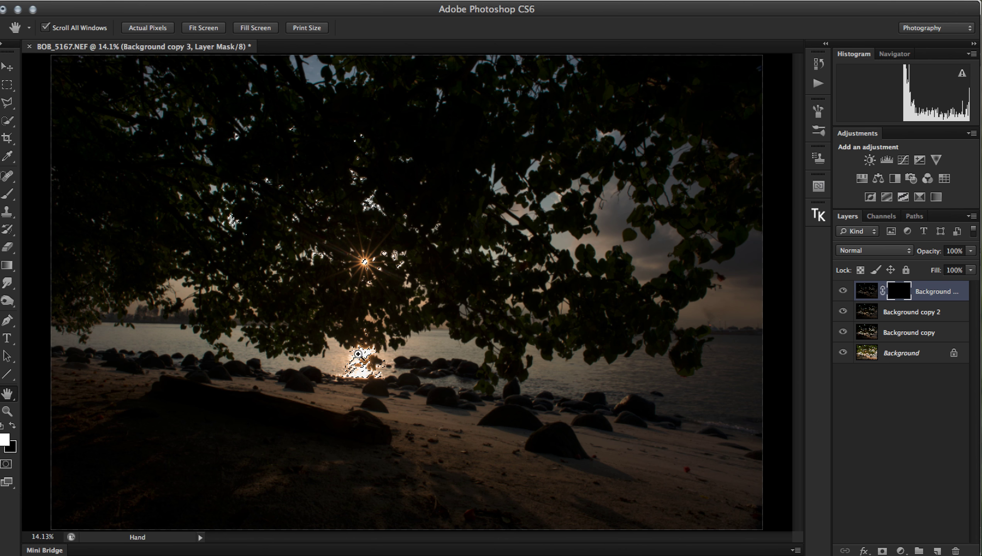
key(super+d)
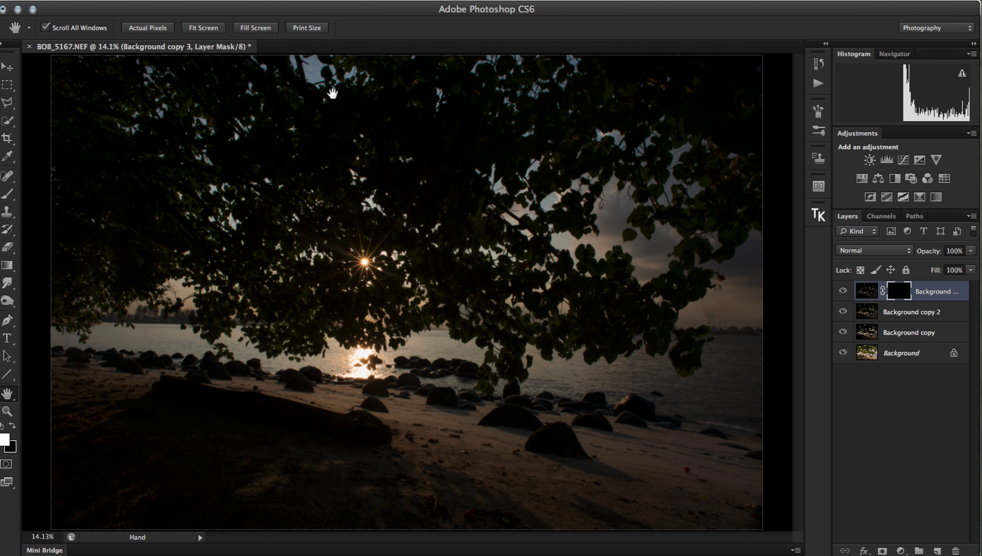
key(b)
middle_click(425, 225)
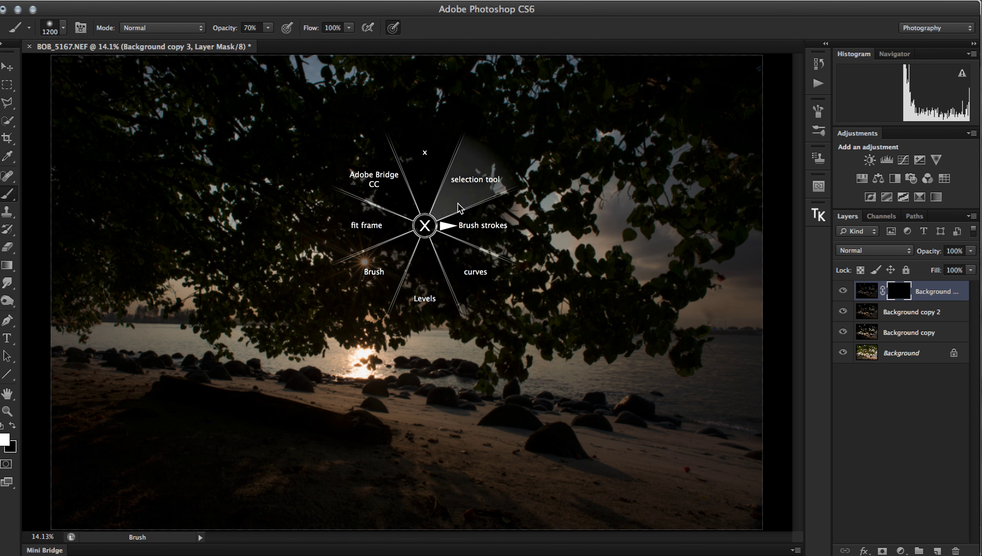
click(485, 229)
click(534, 267)
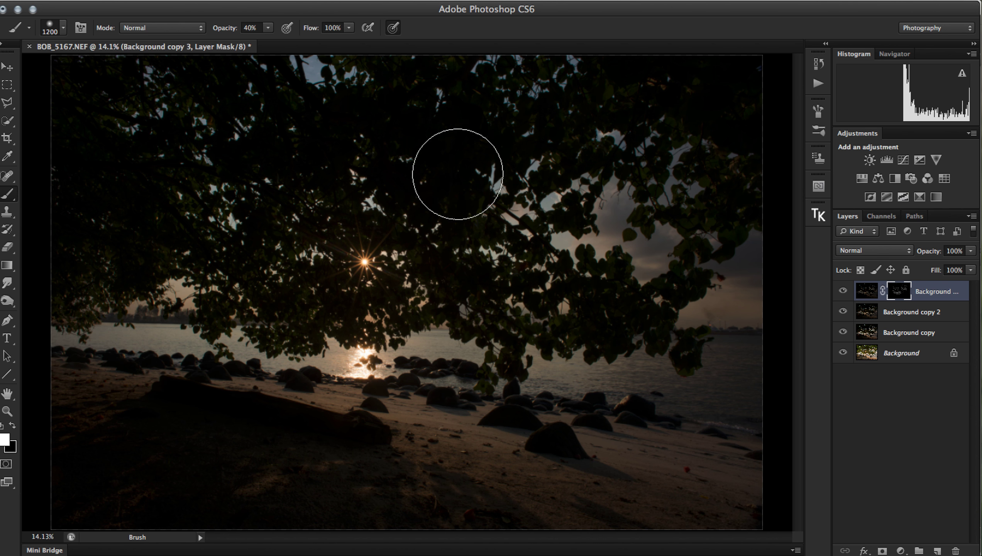
Step: Paint the highlights on Background copy 3's mask at 70% brush opacity, clear the selection, and merge the layer down into Background copy 2
middle_click(454, 187)
click(515, 177)
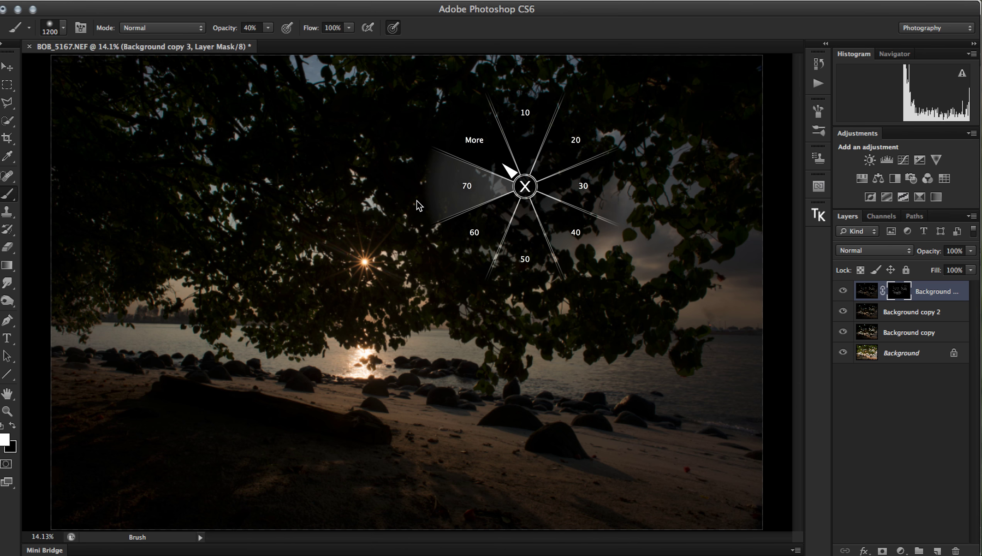
click(470, 191)
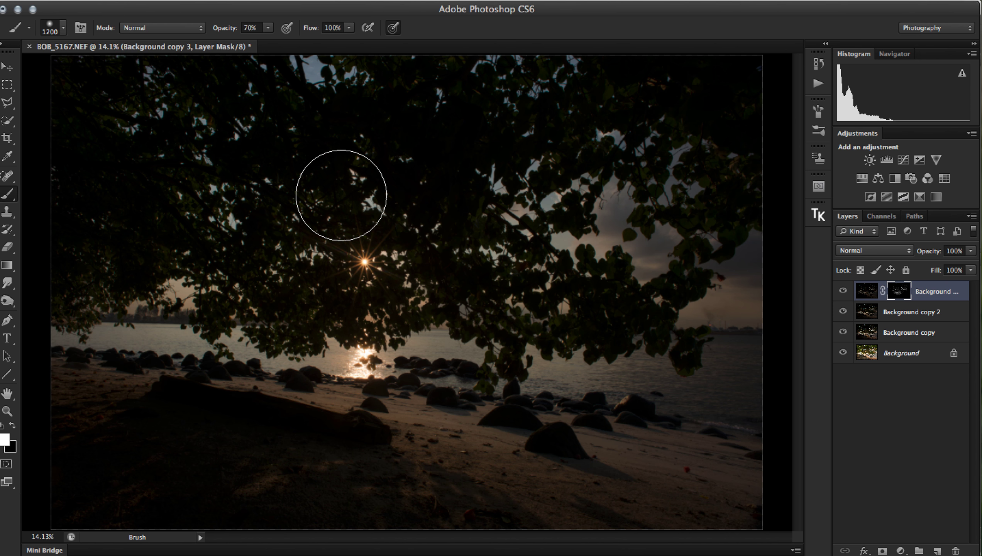
key(BackSpace)
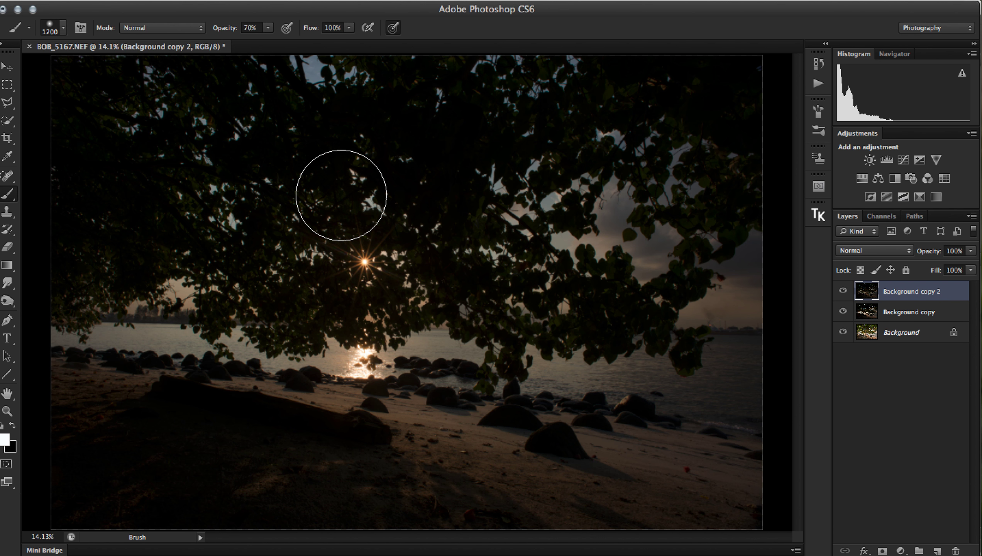
Step: Delete the Alpha 1 channel
click(877, 216)
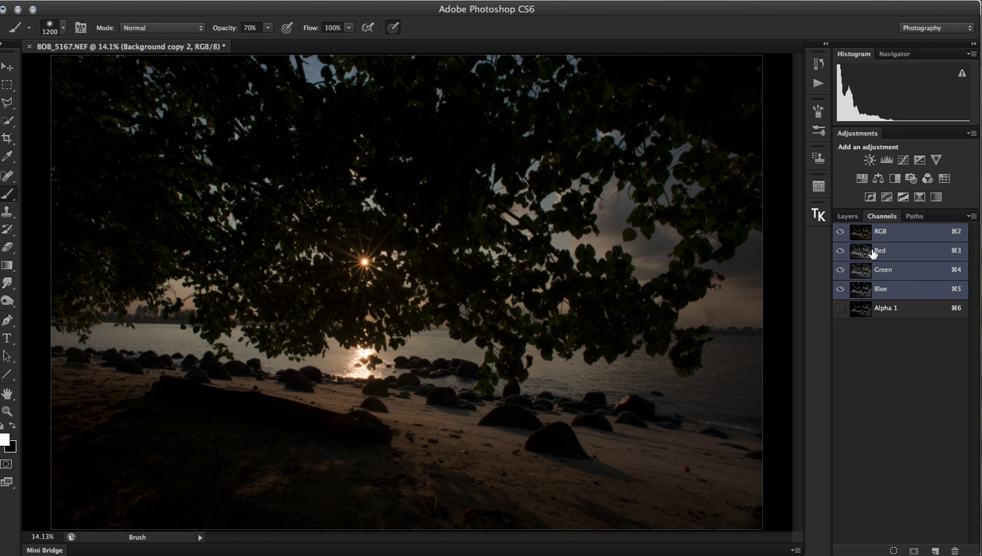
drag(941, 508, 957, 551)
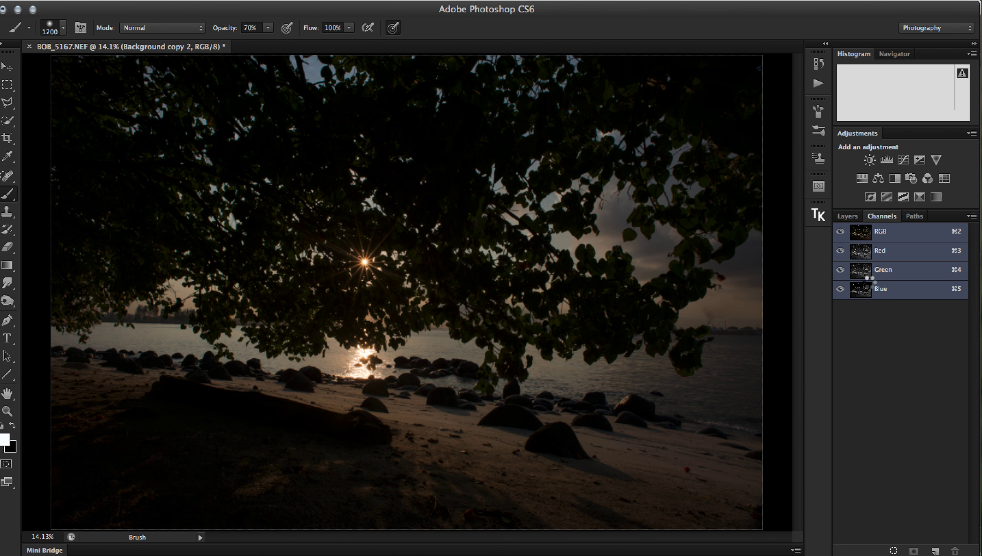
Step: Load the bright areas of Background copy 2 as a selection from its channels, save them as an alpha channel, and deselect
super+click(868, 278)
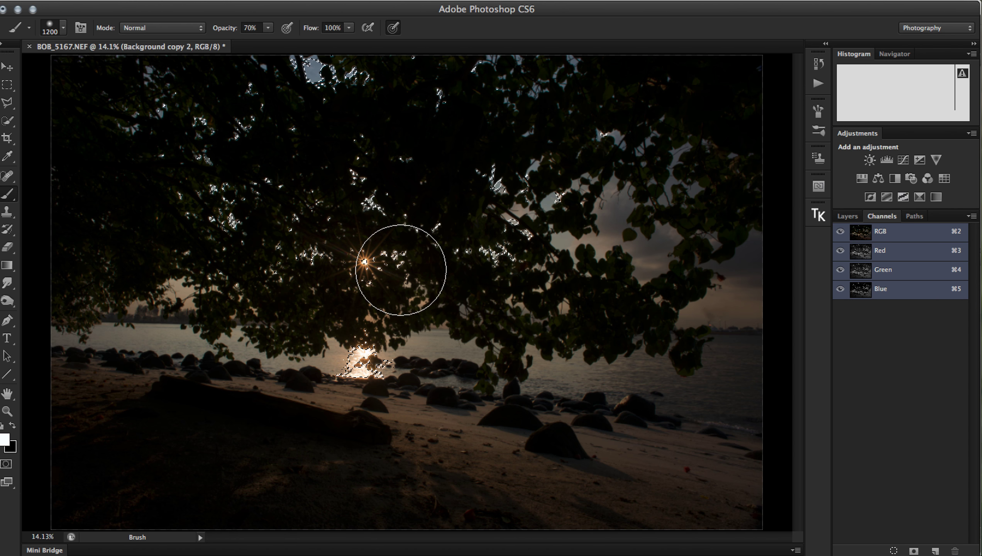
key(h)
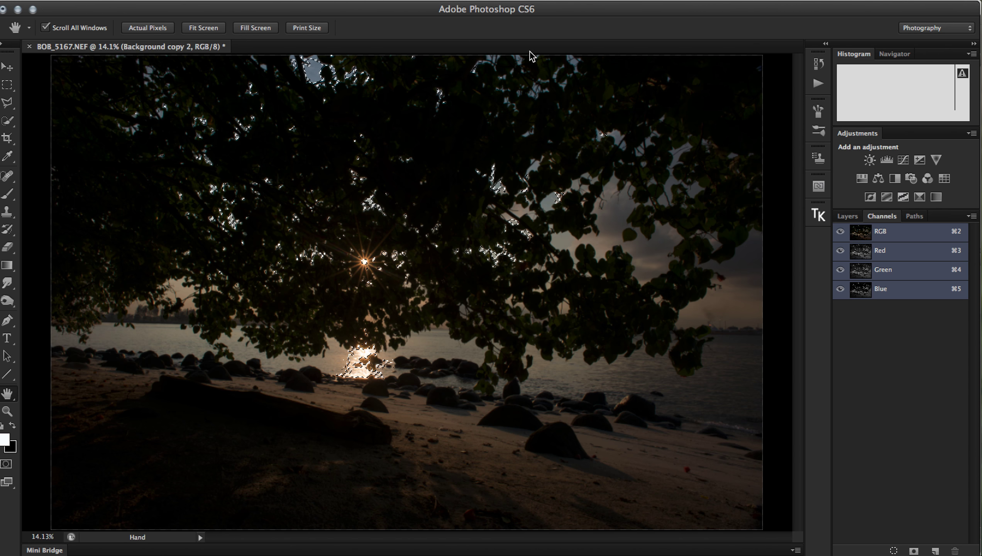
click(914, 551)
click(853, 217)
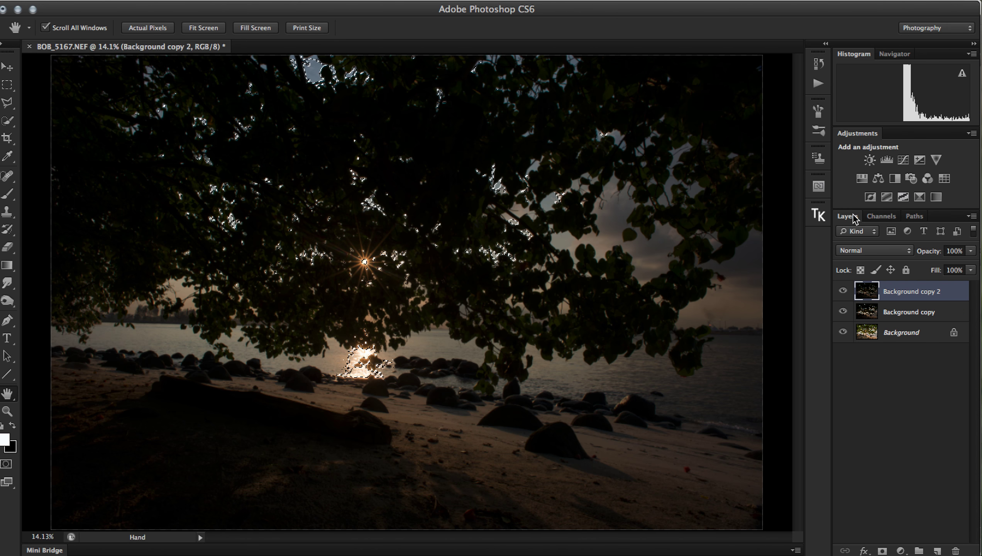
key(super+d)
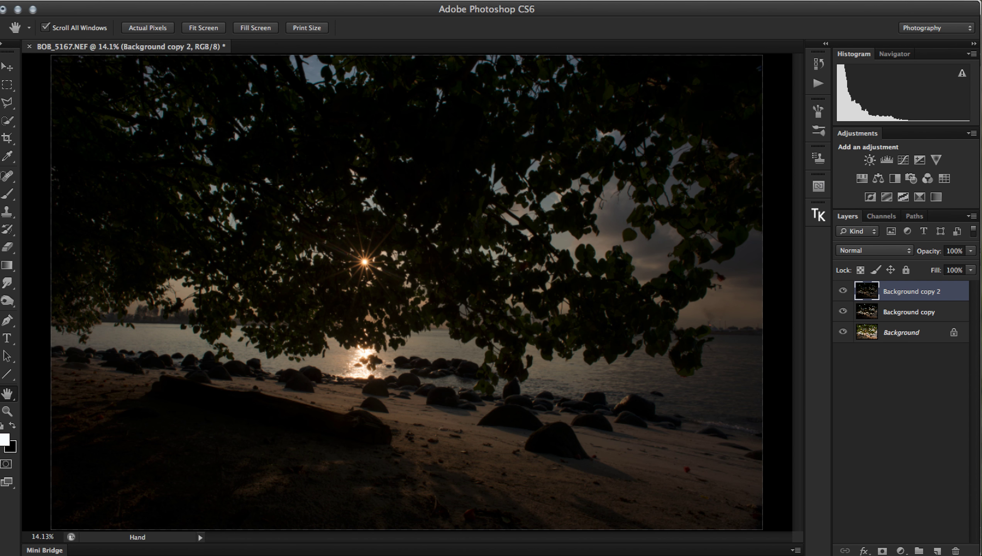
Step: Add a black layer mask to Background copy 2, load the Alpha 1 channel as a selection, and hide its edges
alt+click(883, 551)
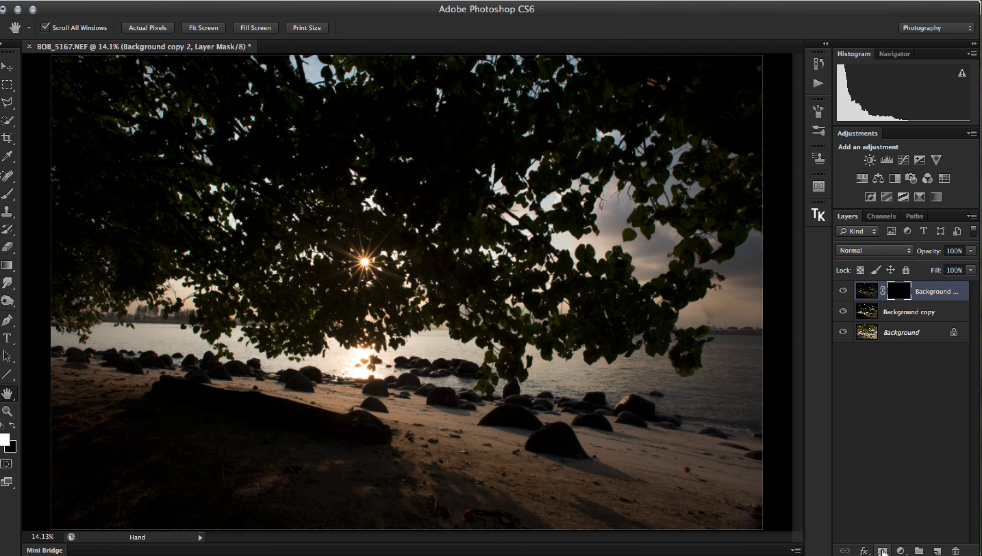
click(876, 213)
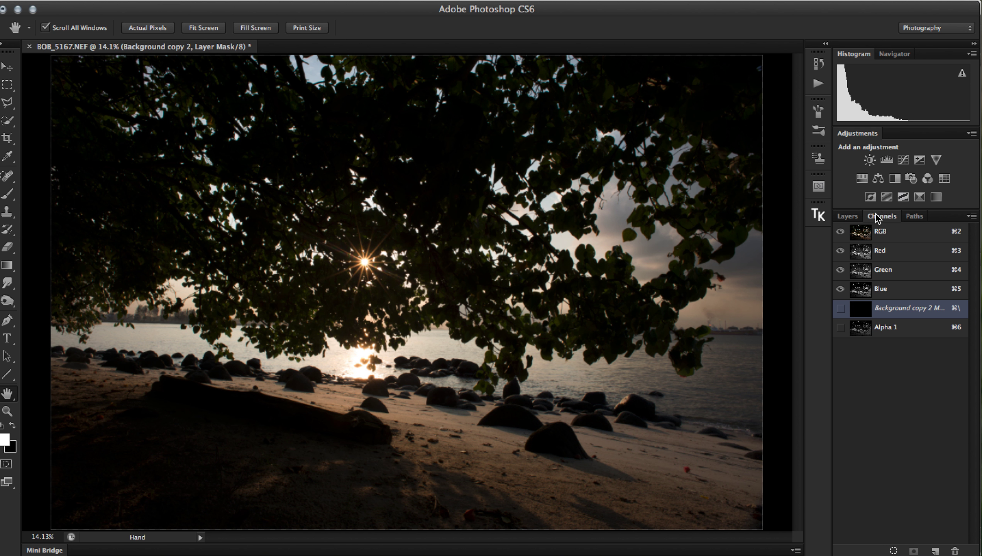
super+click(865, 331)
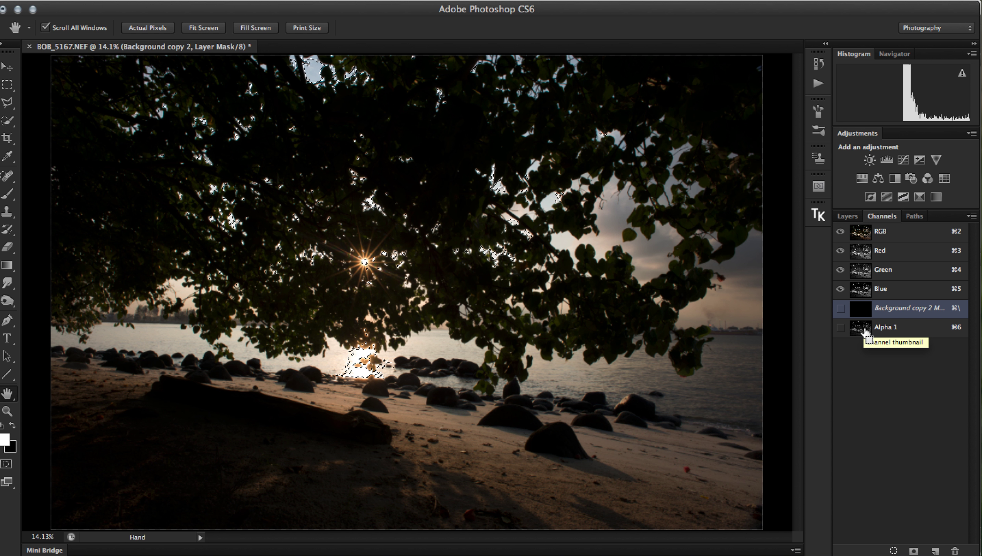
click(848, 217)
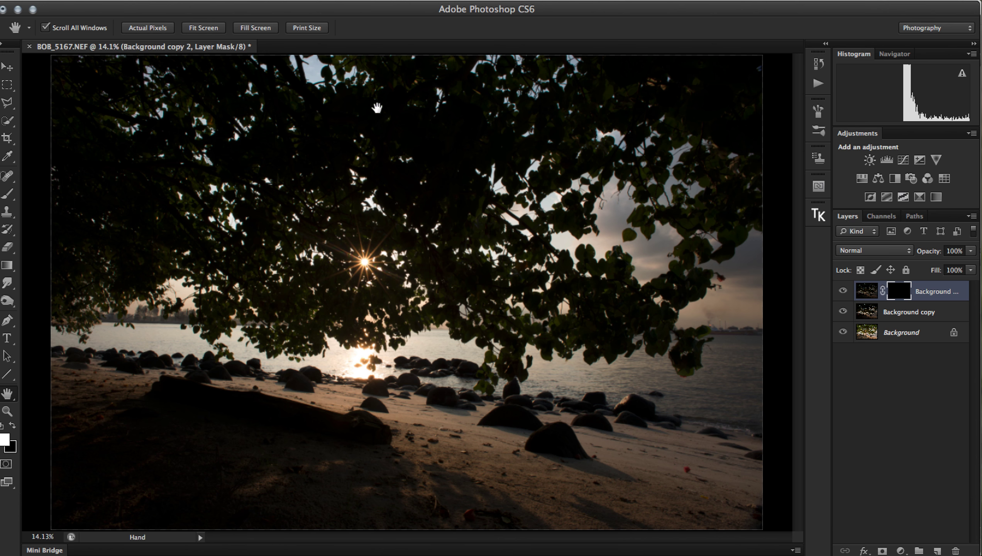
Step: Paint white over the bright highlights on Background copy 2's mask at 40% brush opacity
key(b)
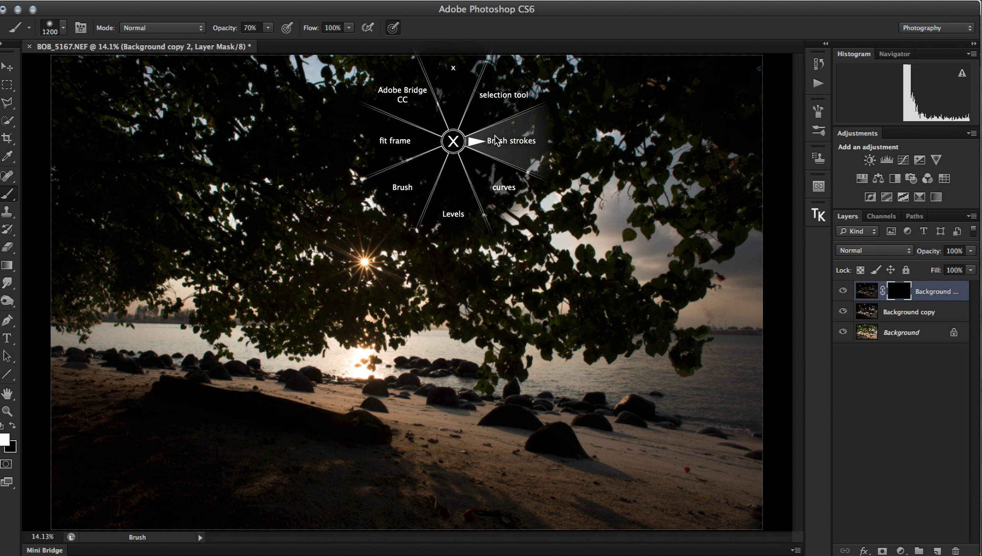
click(505, 137)
click(553, 185)
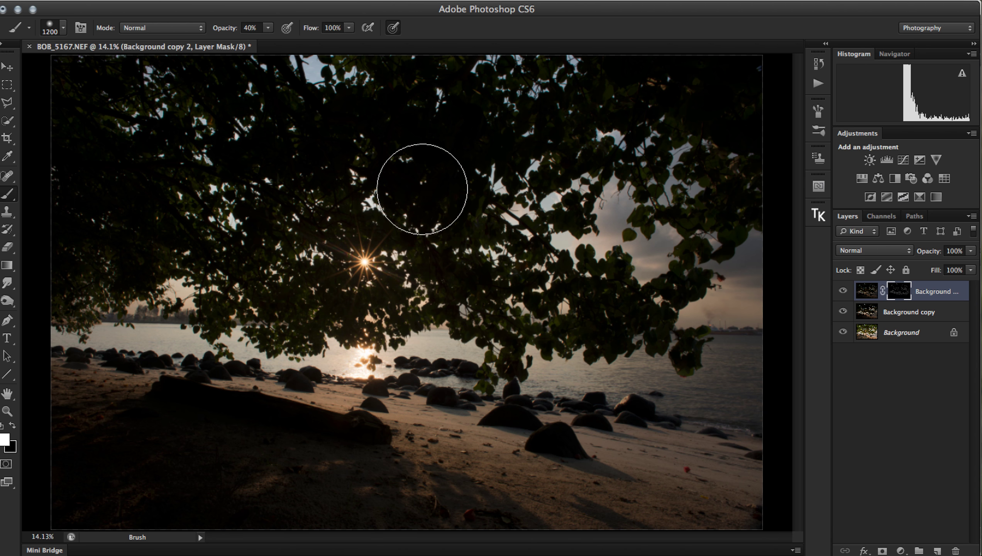
Step: Raise the brush opacity to 70% and paint over the highlights again on Background copy 2's mask
middle_click(456, 207)
click(510, 215)
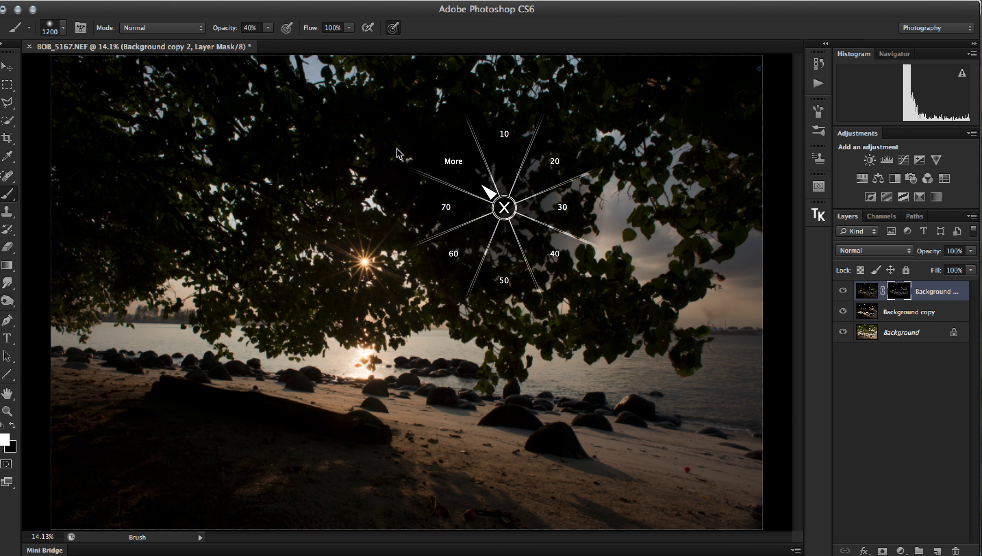
click(450, 209)
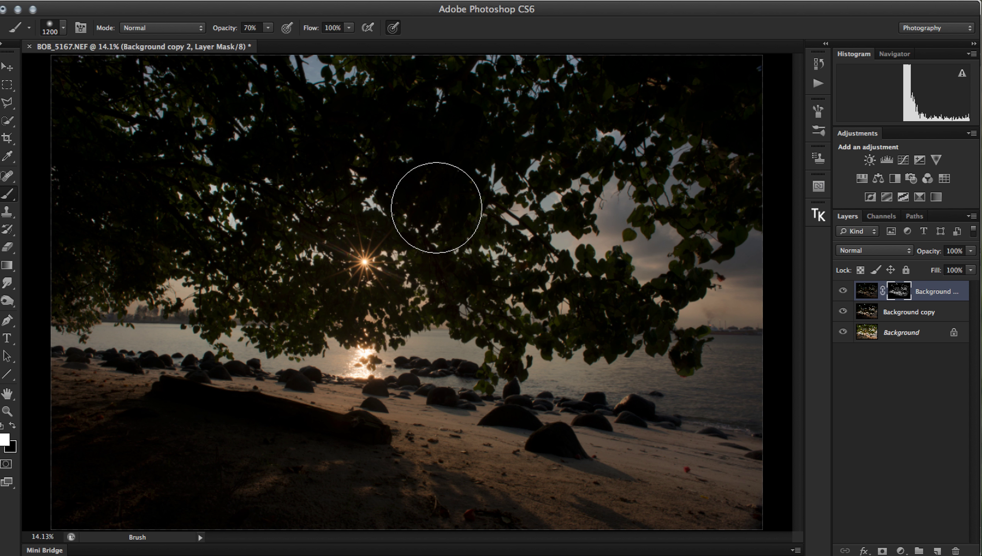
Step: Compare the image with Background copy 2 hidden and shown, and merge that layer down into Background copy
click(843, 291)
click(843, 291)
click(843, 291)
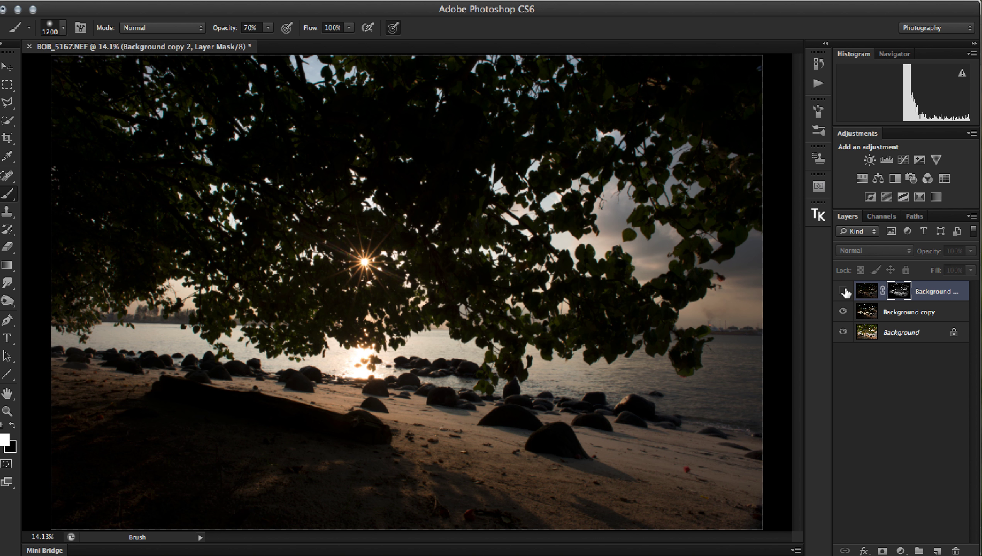
click(843, 291)
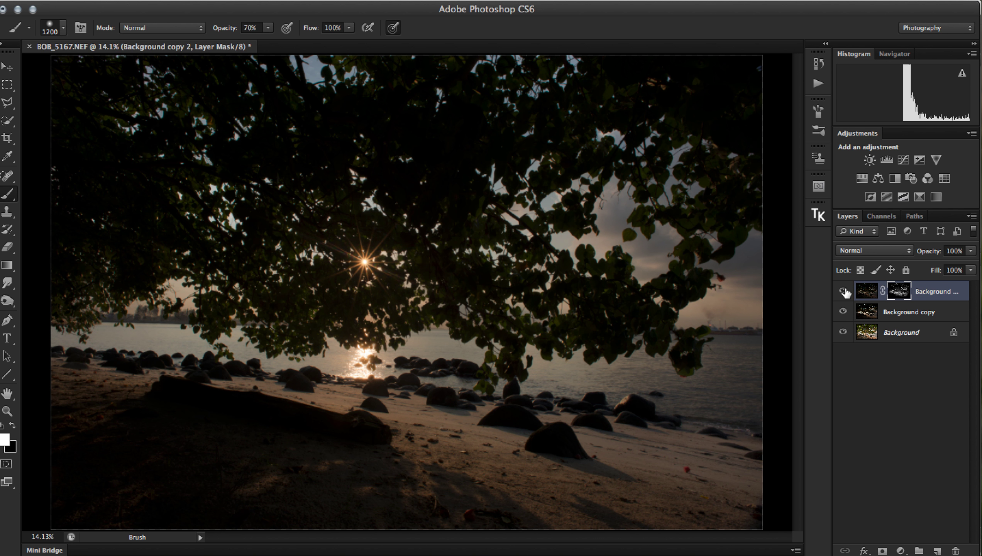
key(Delete)
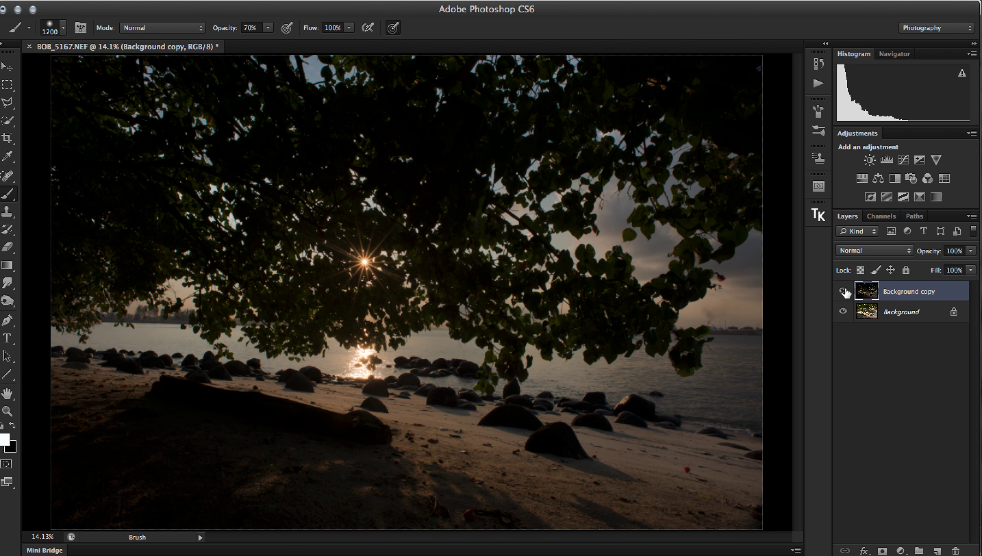
Step: Replace the Alpha 1 channel with a new alpha channel saved from the Blue channel's selection, and deselect
click(881, 216)
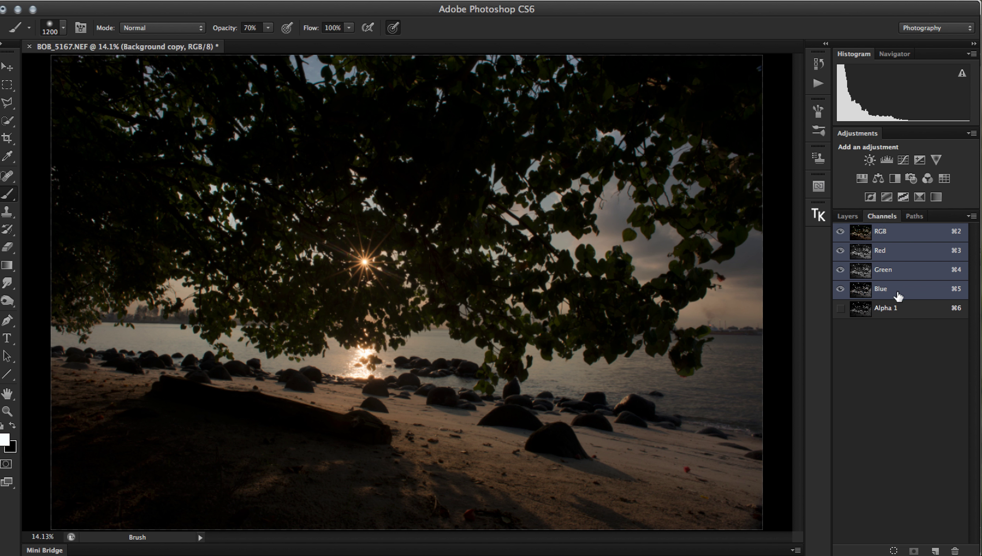
drag(955, 548, 956, 549)
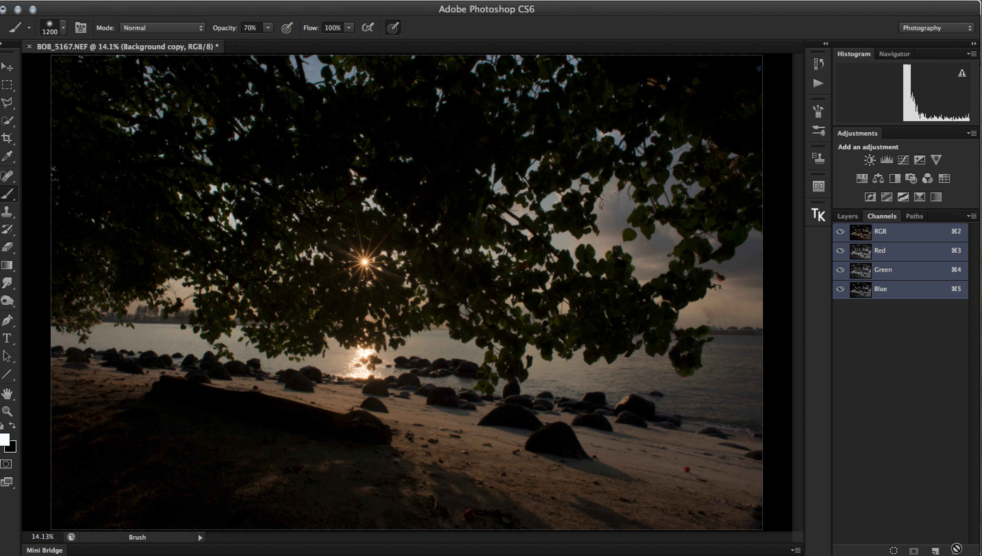
super+click(862, 288)
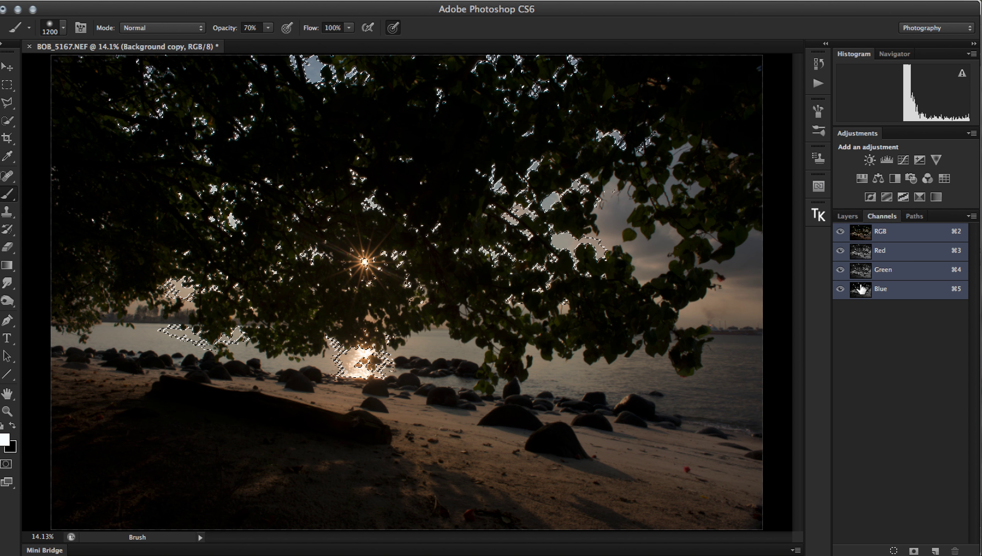
key(h)
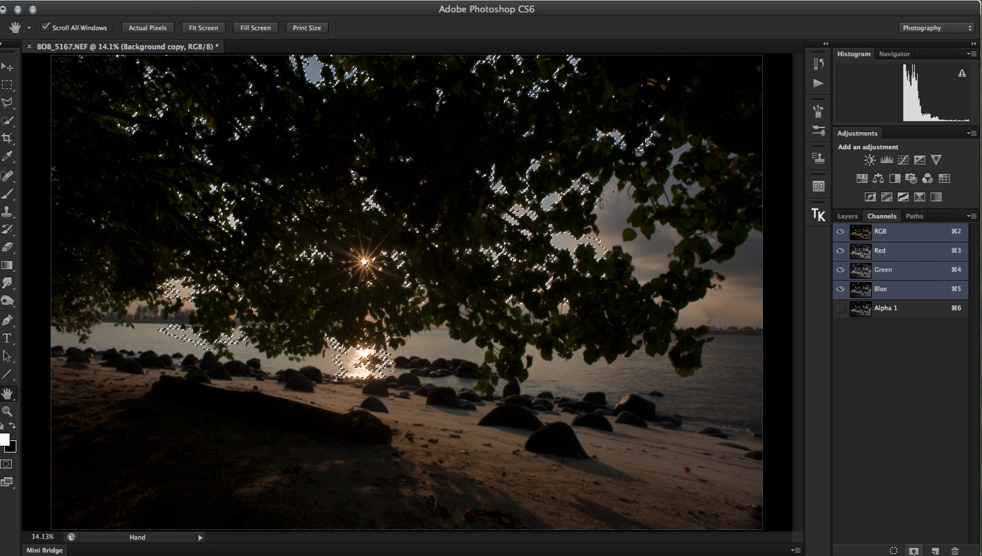
click(848, 217)
key(super+d)
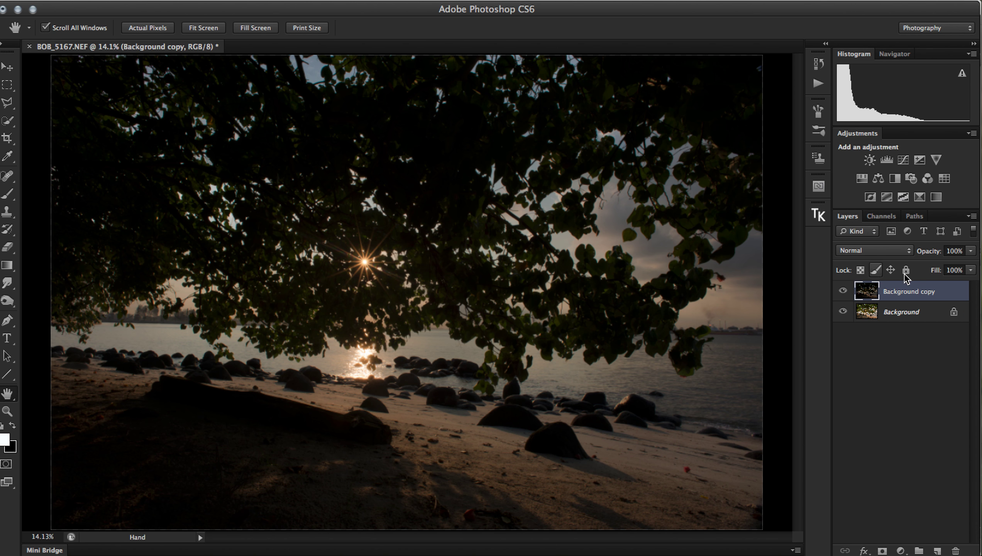
Step: Add a black layer mask to Background copy, load the Alpha 1 channel as a selection, and hide its edges
alt+click(882, 550)
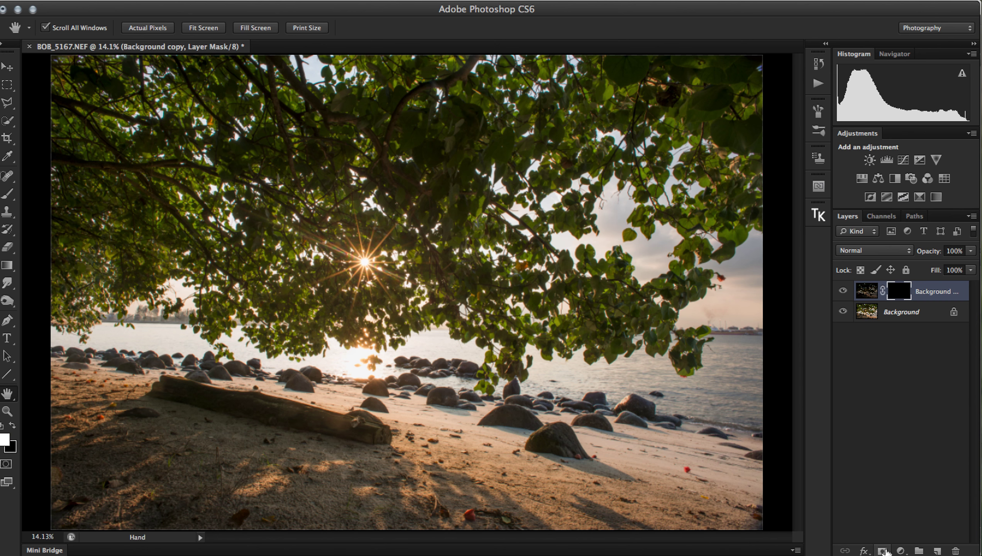
click(880, 216)
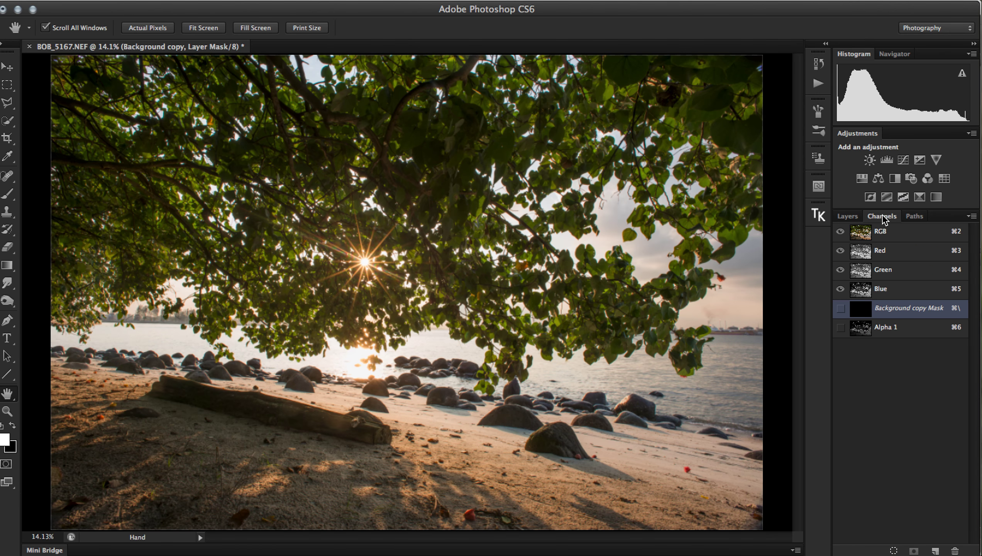
super+click(863, 331)
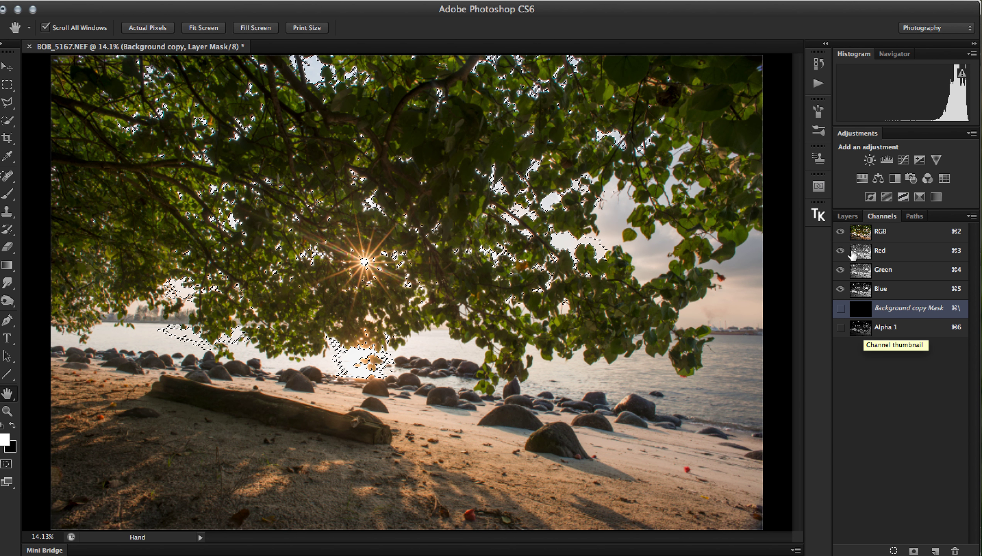
click(848, 217)
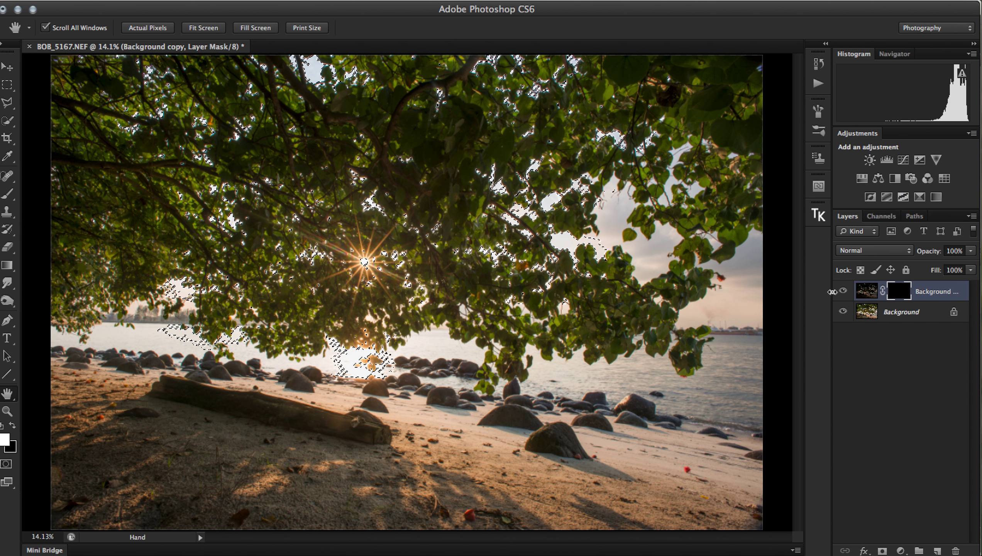
key(super+d)
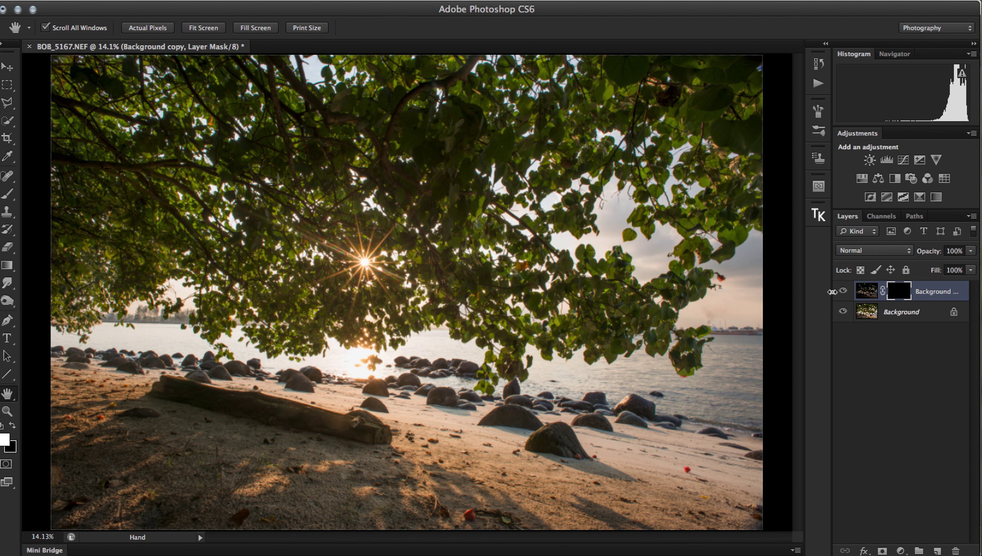
Step: Paint white at 70% brush opacity on Background copy's mask over the bright water and sky areas
key(b)
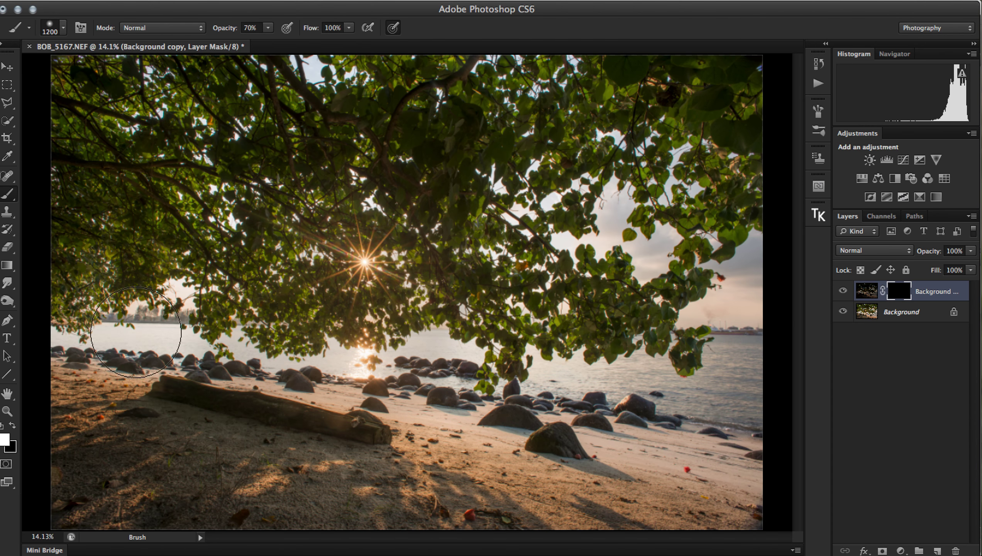
drag(136, 332, 310, 363)
mouse_move(522, 432)
mouse_down()
mouse_move(669, 446)
mouse_move(732, 463)
mouse_move(650, 253)
mouse_up()
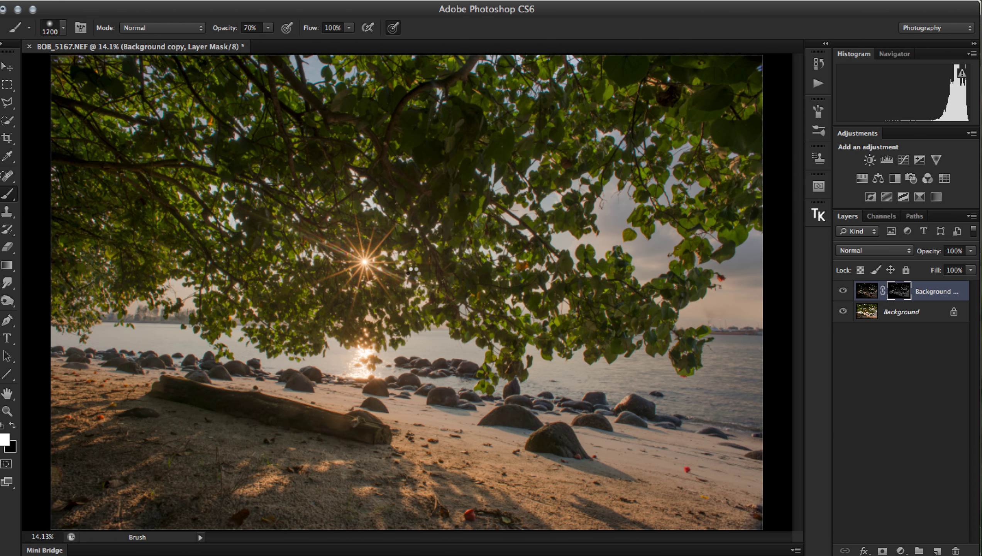
Step: Paint the highlights on Background copy's mask at 100% brush opacity and merge the layer down into Background
right_click(544, 204)
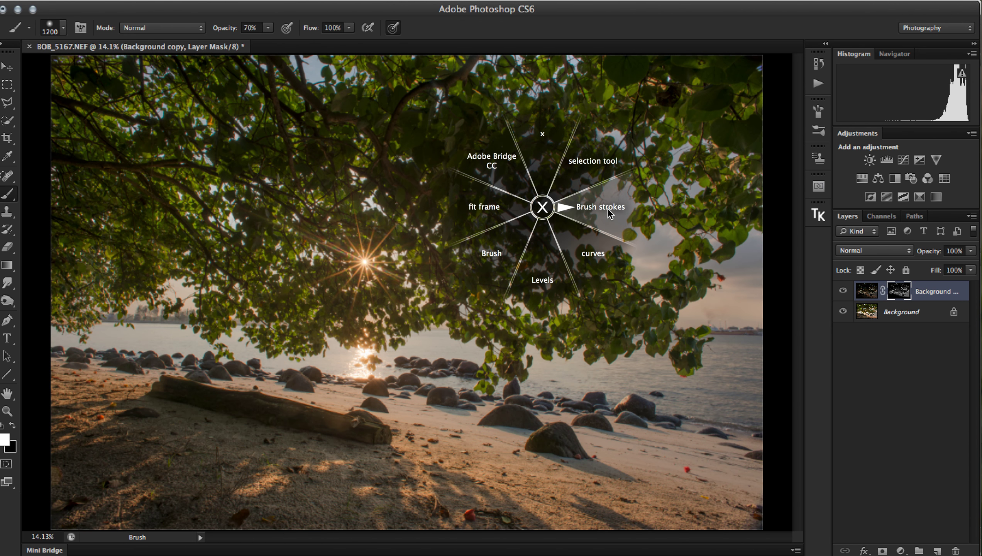
click(591, 206)
click(487, 160)
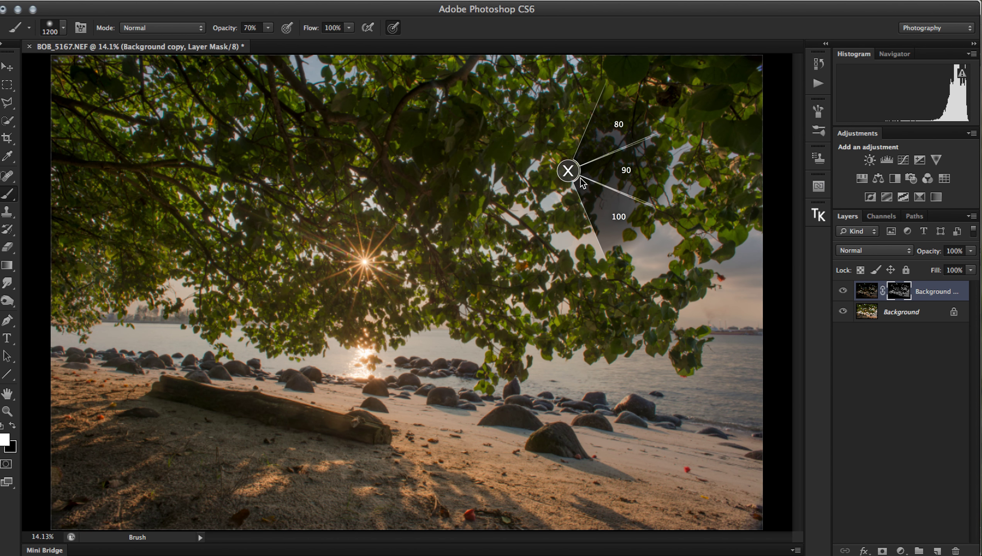
click(612, 216)
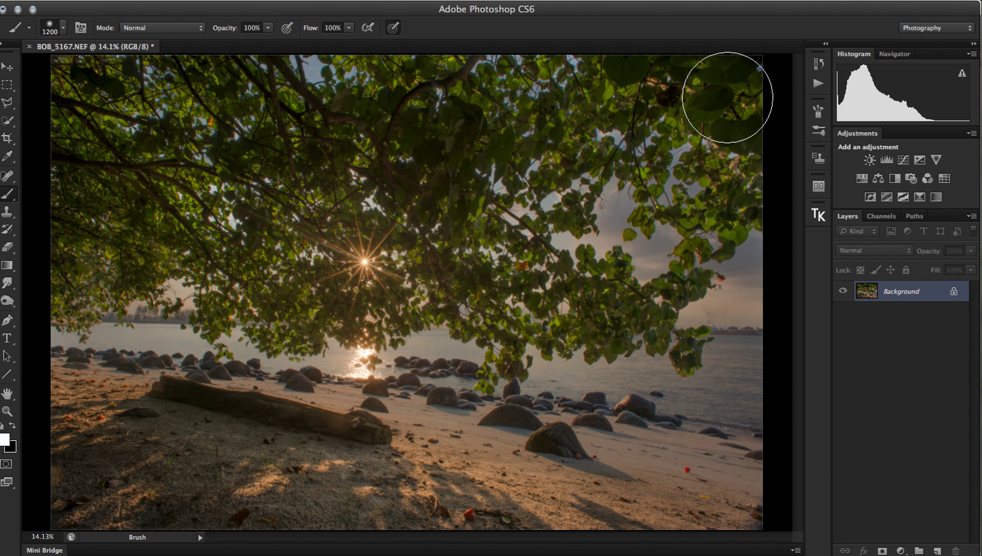
click(514, 552)
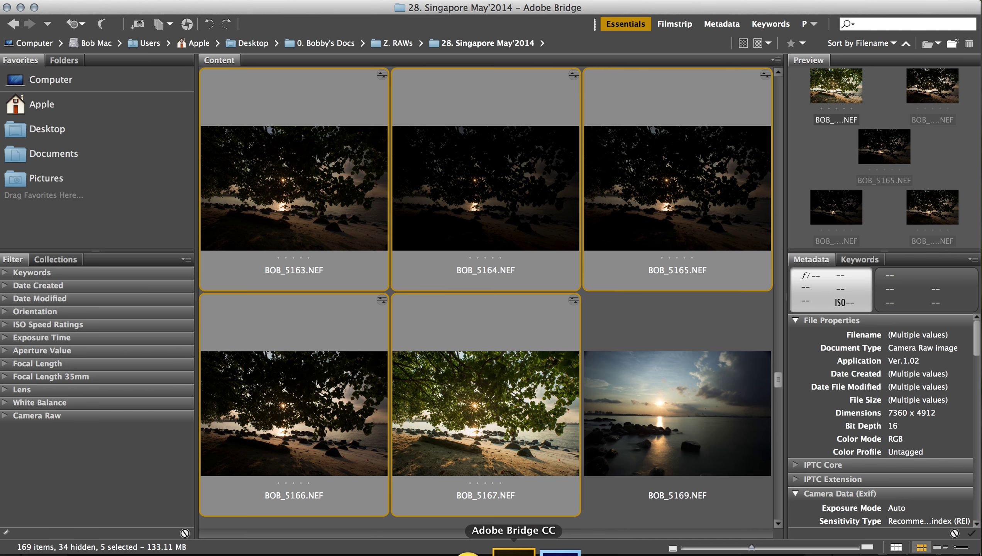
double_click(488, 417)
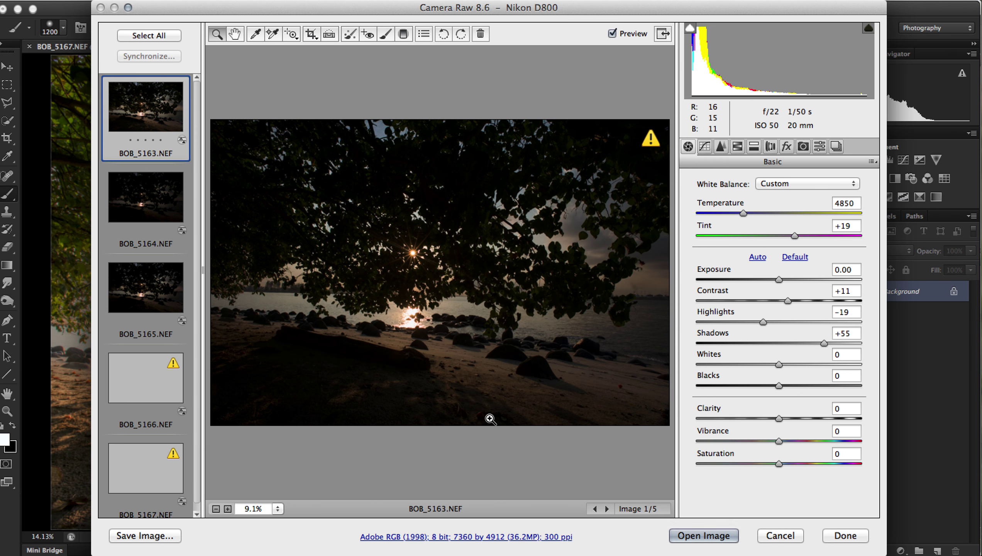
key(Escape)
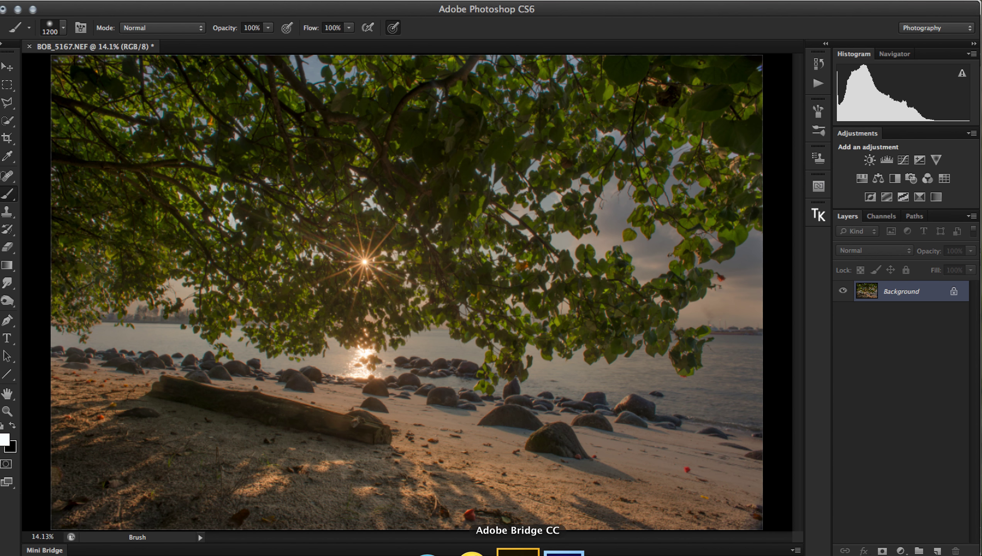
Step: Switch to Adobe Bridge and open only BOB_5167.NEF in Camera Raw
click(517, 552)
click(624, 405)
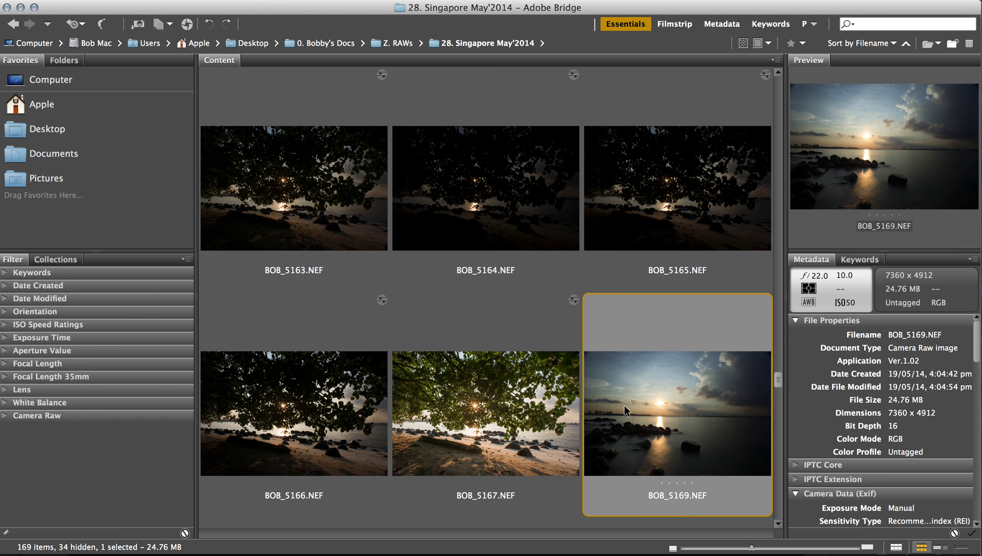
double_click(522, 408)
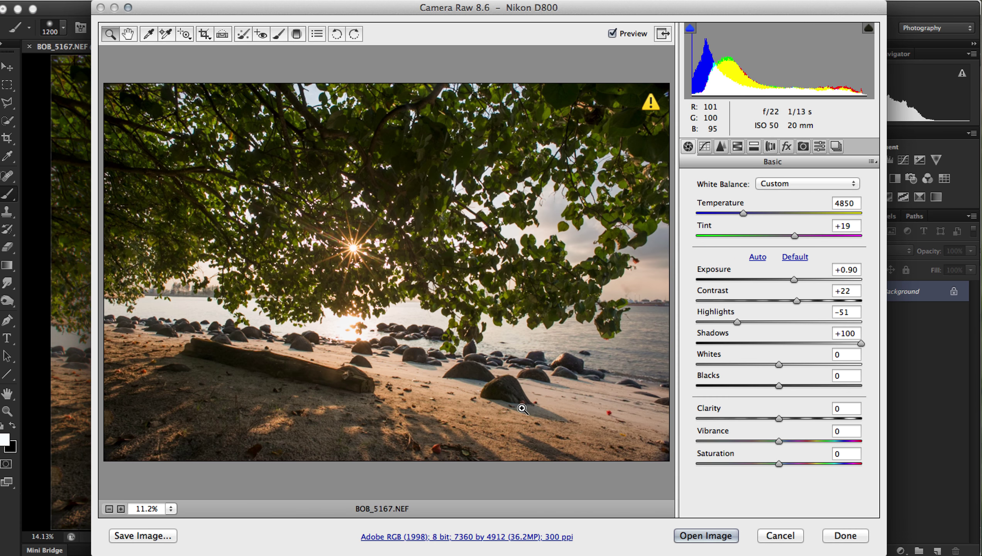
Step: Open the single RAW exposure as a document, compare it with the blended BOB_5167.NEF, and close it without saving
click(718, 539)
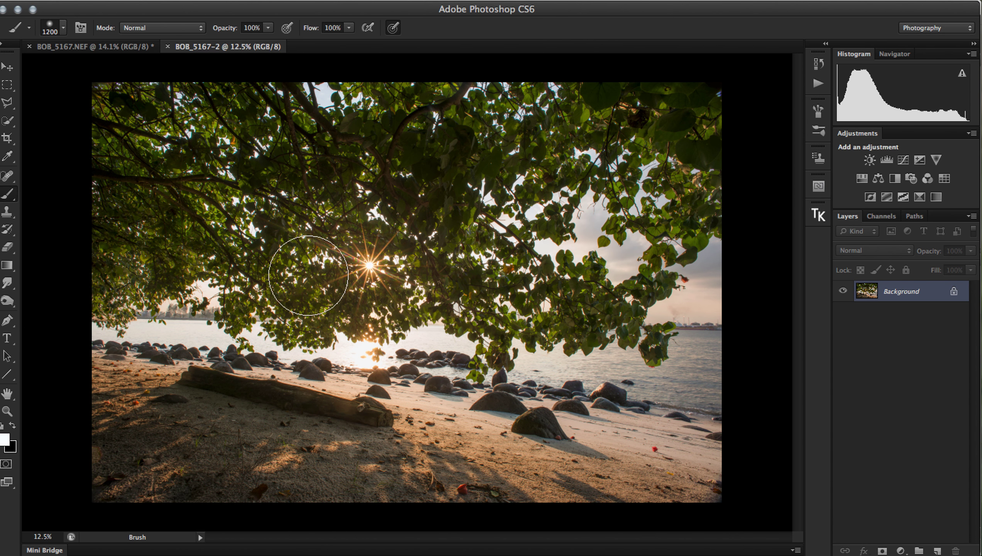
click(92, 48)
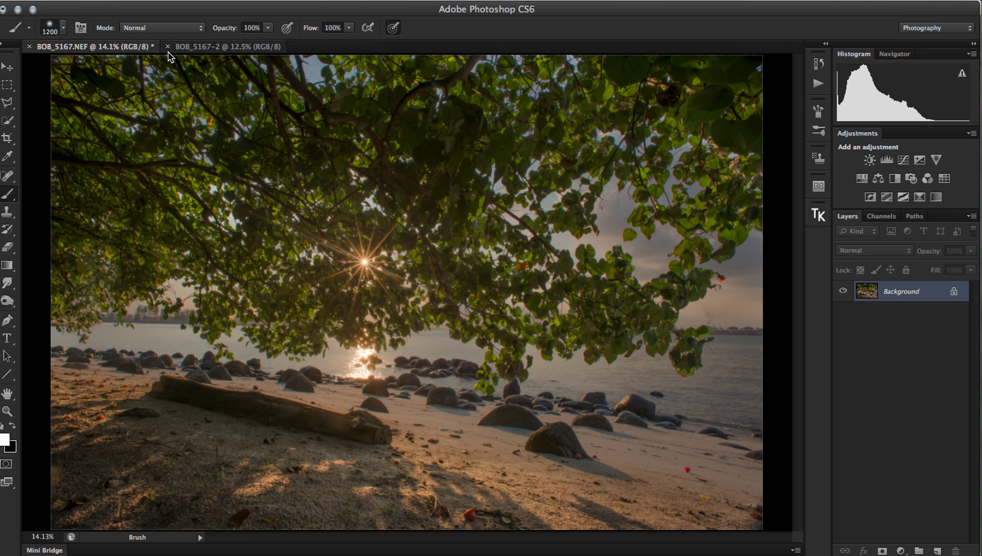
click(207, 48)
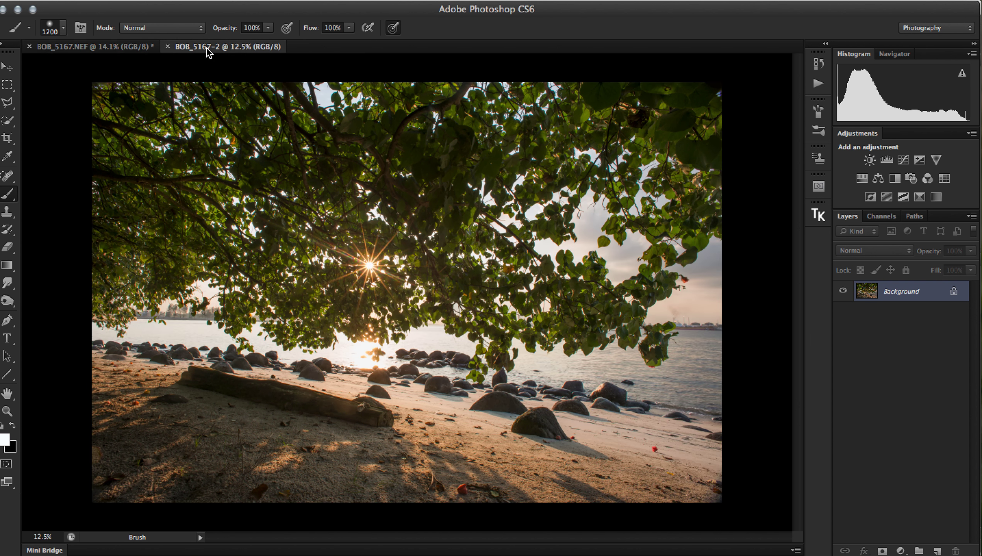
click(167, 46)
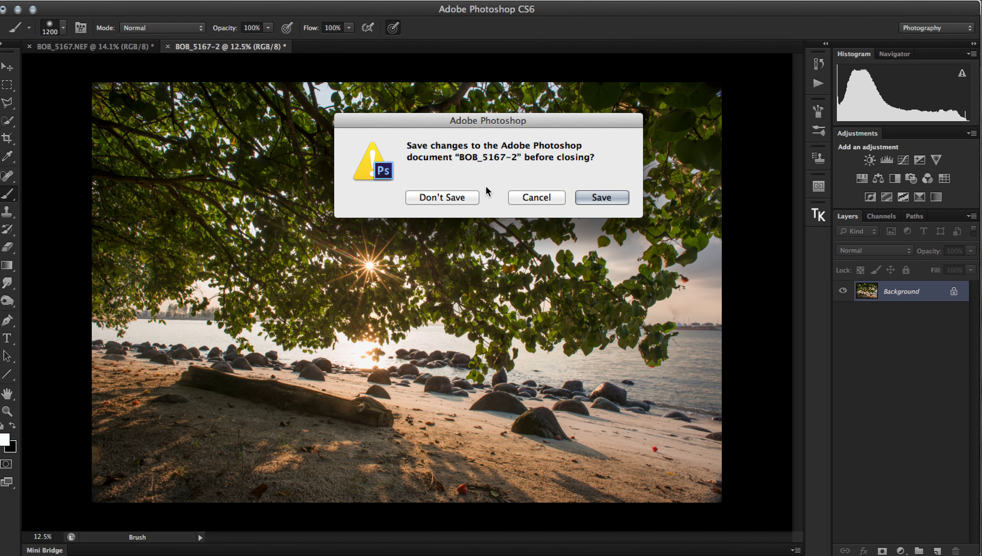
click(432, 197)
Step: Save the blended image as BOB_5167.psd on the Desktop, replacing the existing file, and close the document
click(112, 0)
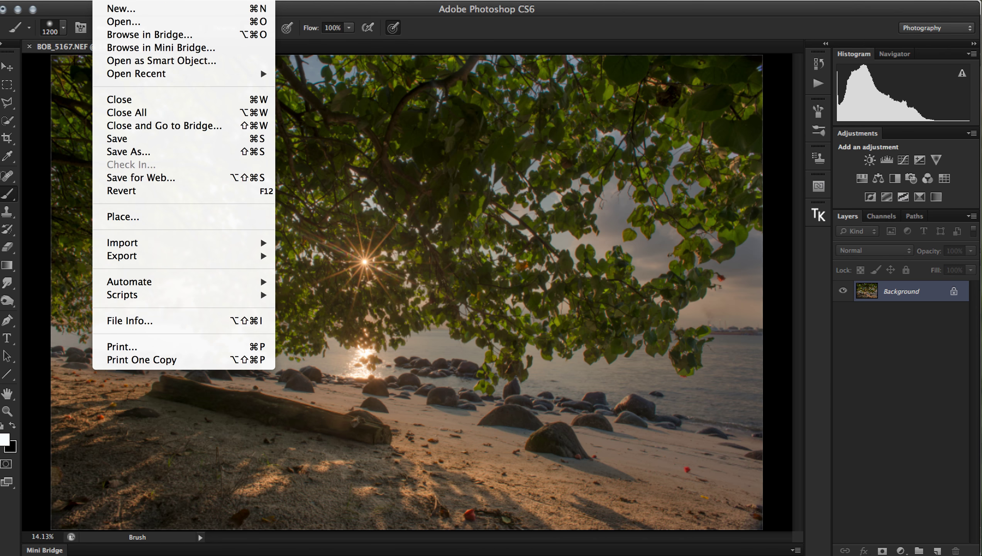
click(124, 152)
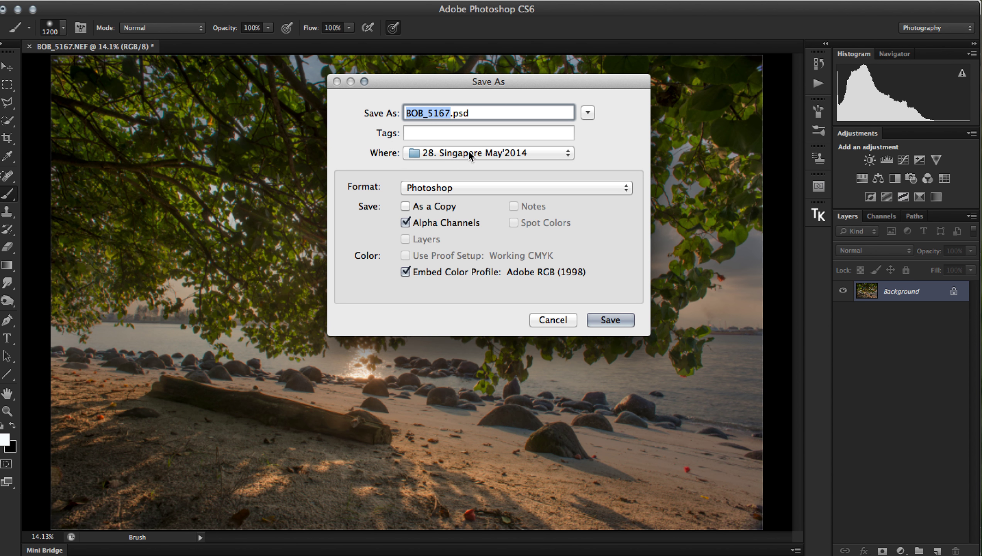
click(468, 150)
click(467, 242)
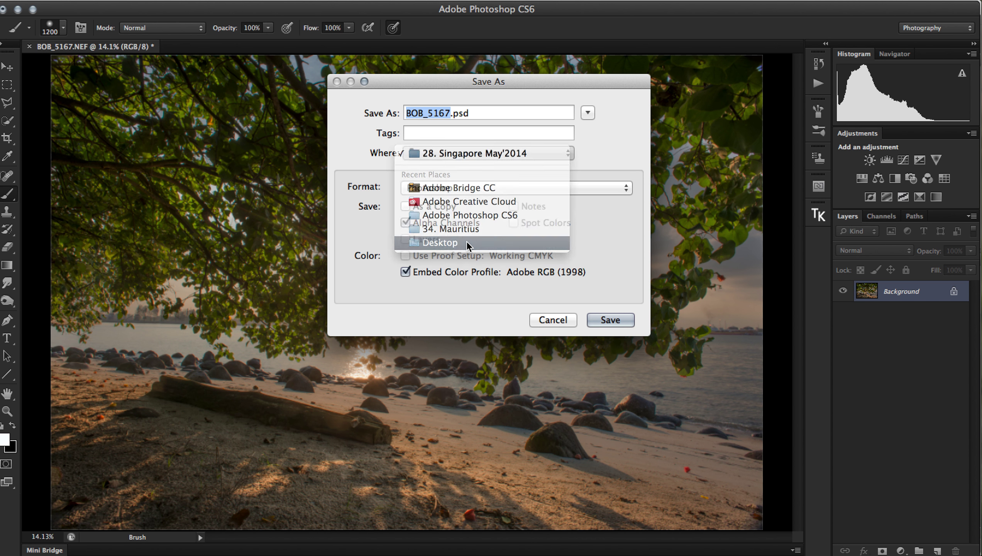
click(609, 321)
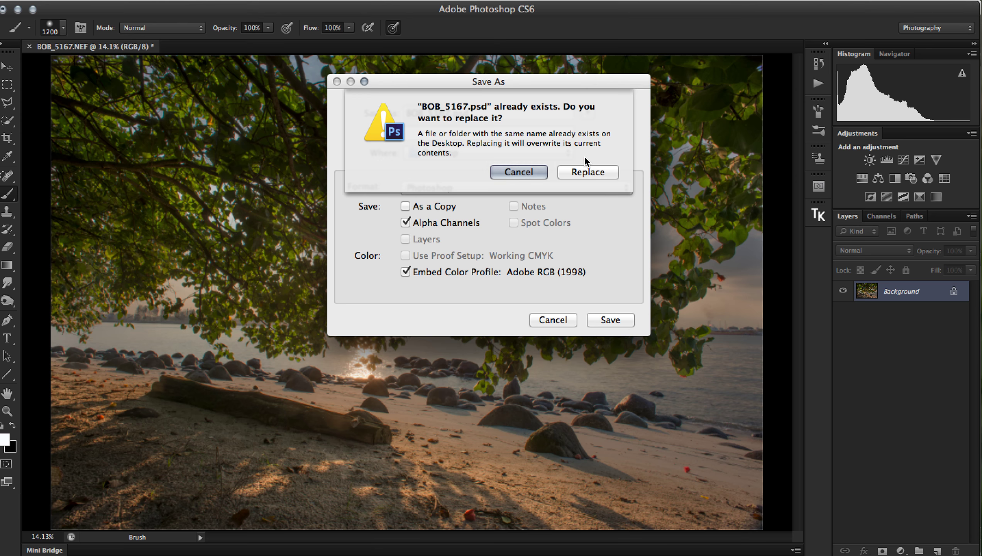
click(587, 172)
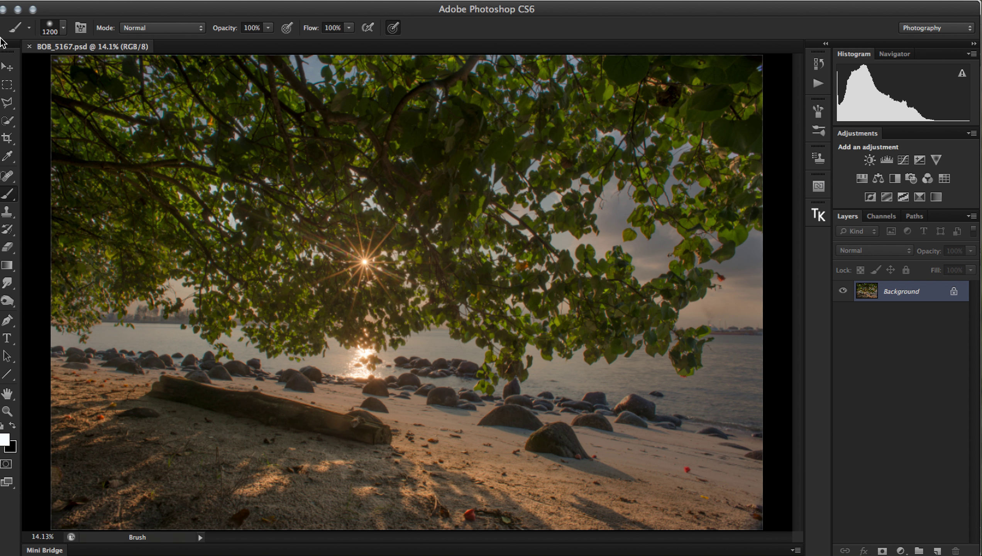
click(30, 46)
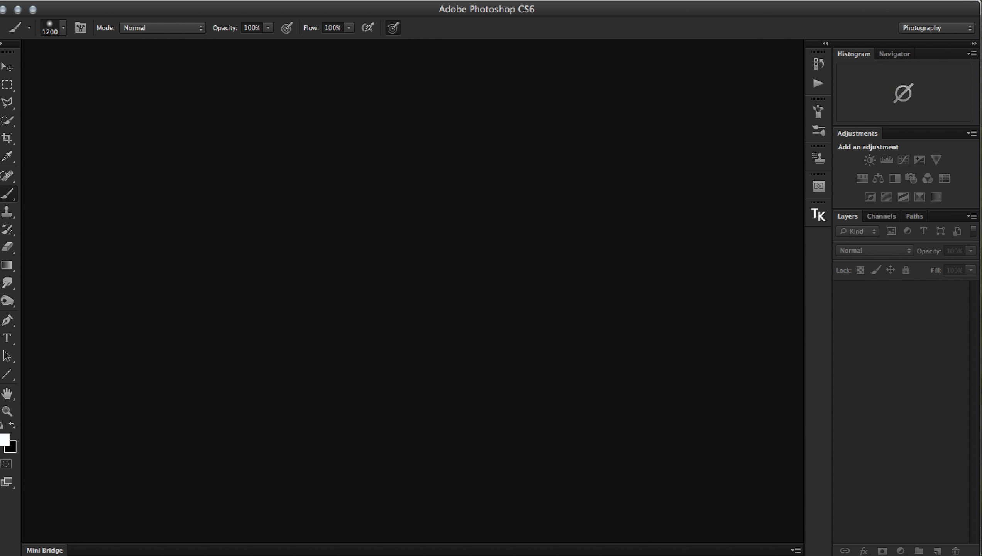
Step: Open BOB_5167.psd from the Desktop using the Camera Raw format
click(105, 0)
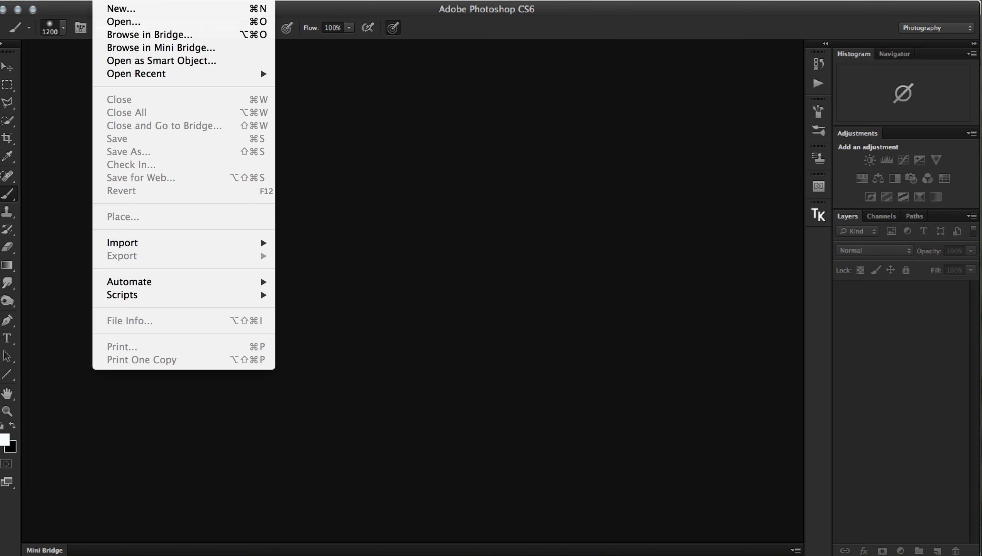
click(117, 25)
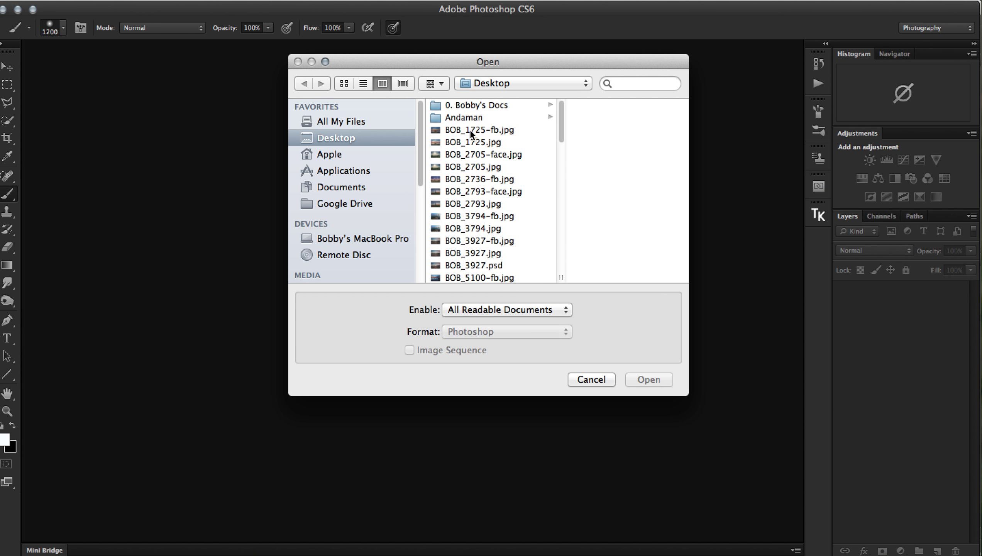
scroll(481, 205, down, 15)
scroll(481, 206, up, 10)
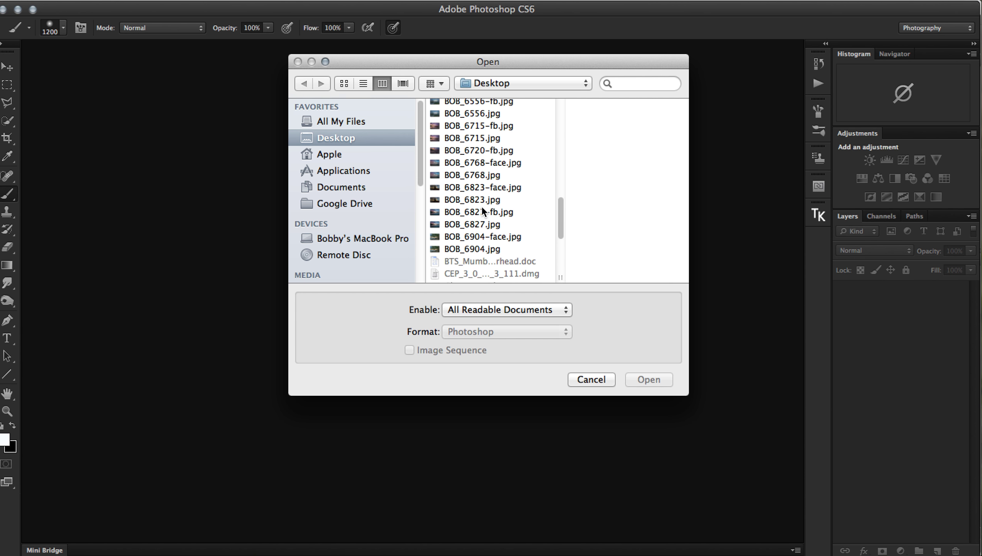
scroll(481, 206, up, 5)
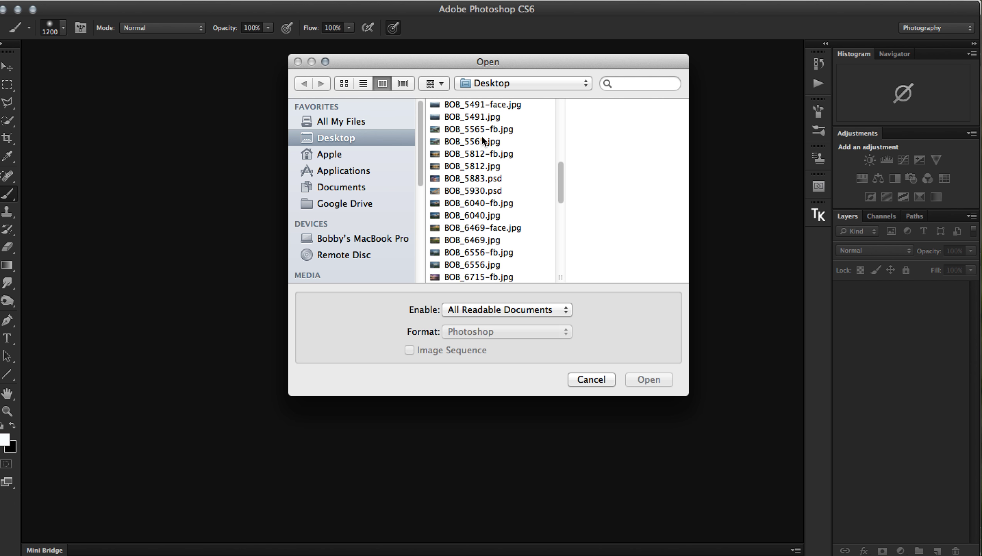
scroll(482, 119, up, 2)
scroll(482, 117, up, 5)
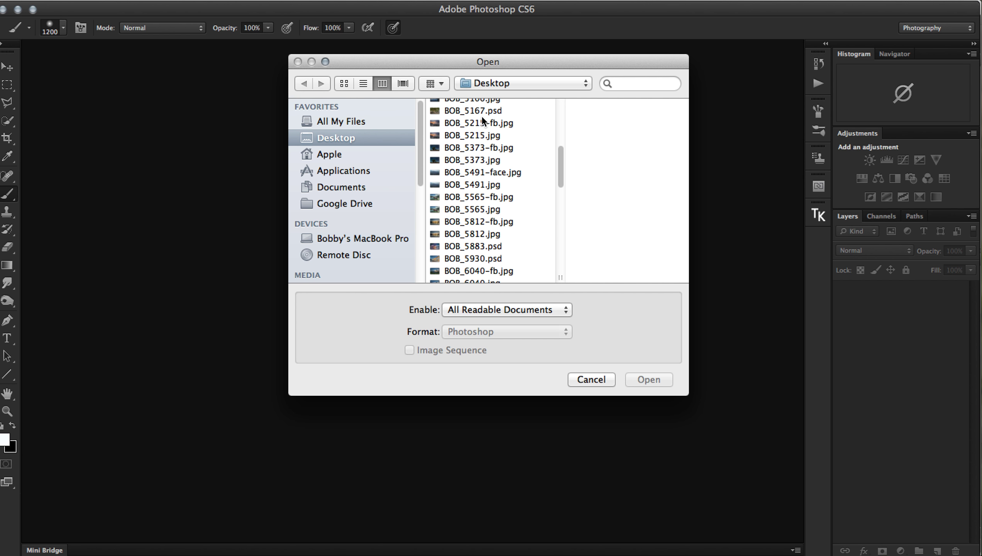
click(482, 139)
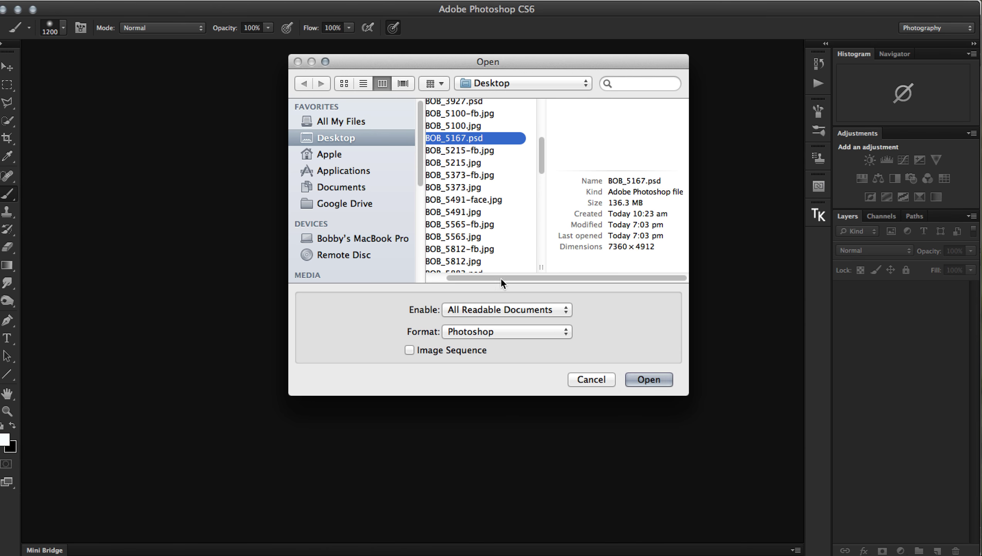
click(505, 331)
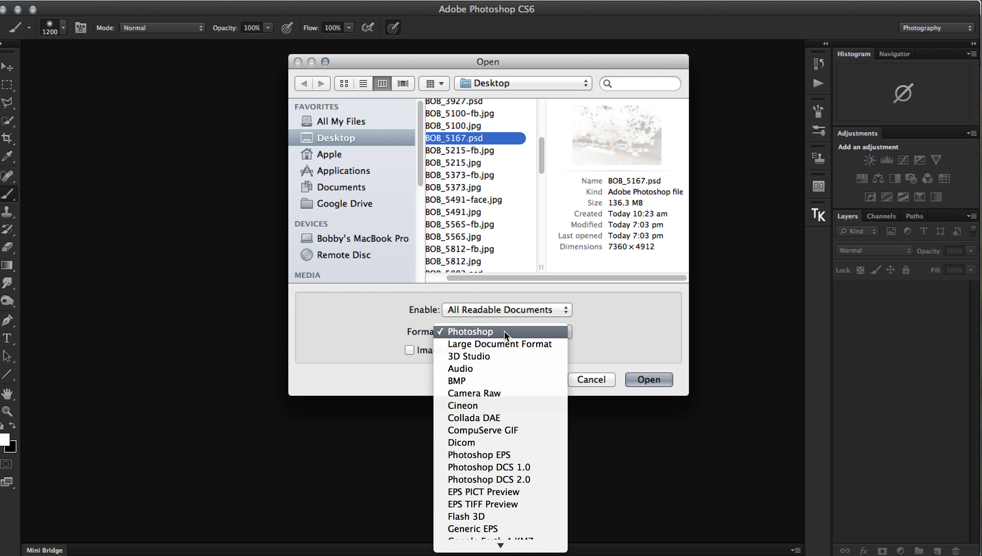
click(505, 393)
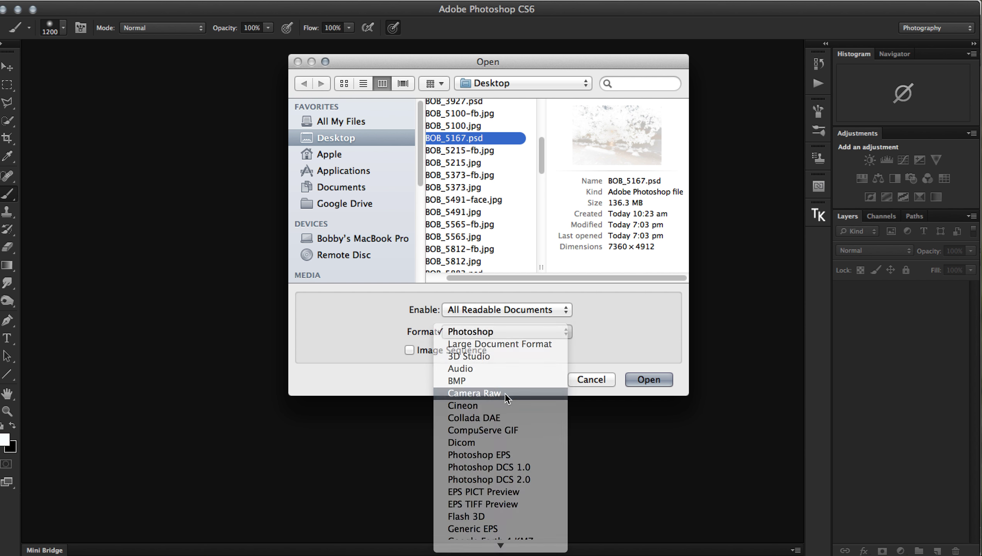
click(649, 379)
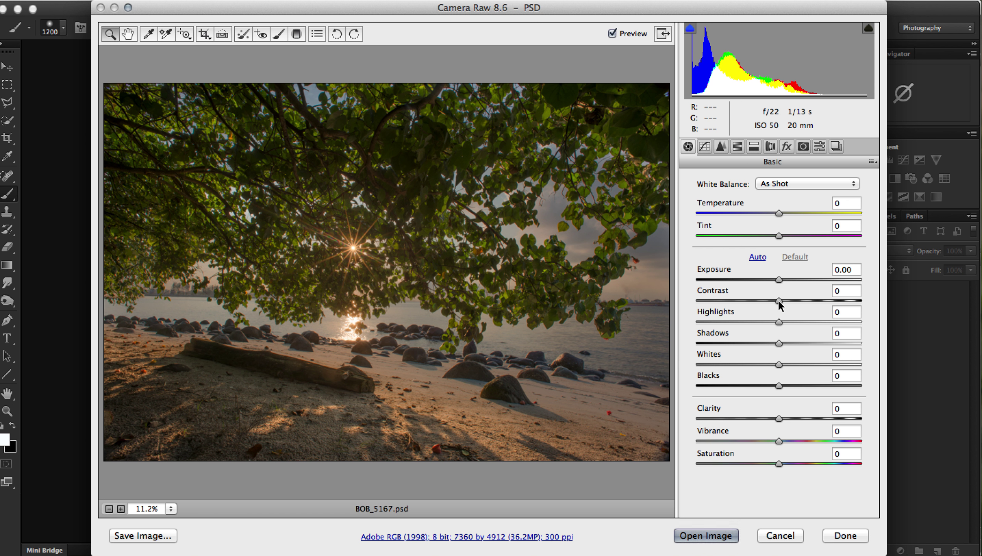
Step: Set Contrast to +28, Shadows to +64 and Highlights to -22 for the blended image
drag(780, 302, 802, 302)
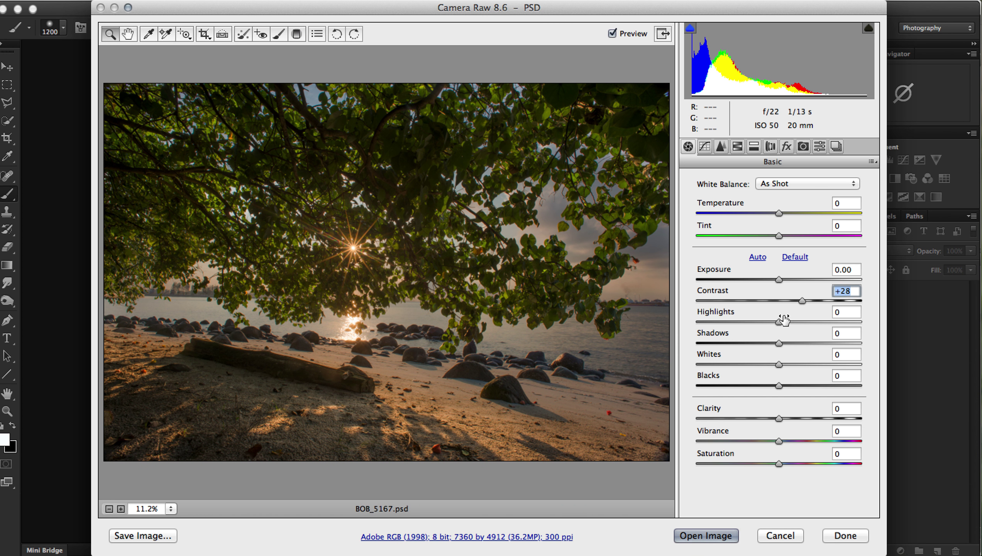
drag(779, 343, 833, 342)
mouse_move(778, 322)
mouse_down()
mouse_move(732, 322)
mouse_move(761, 322)
mouse_up()
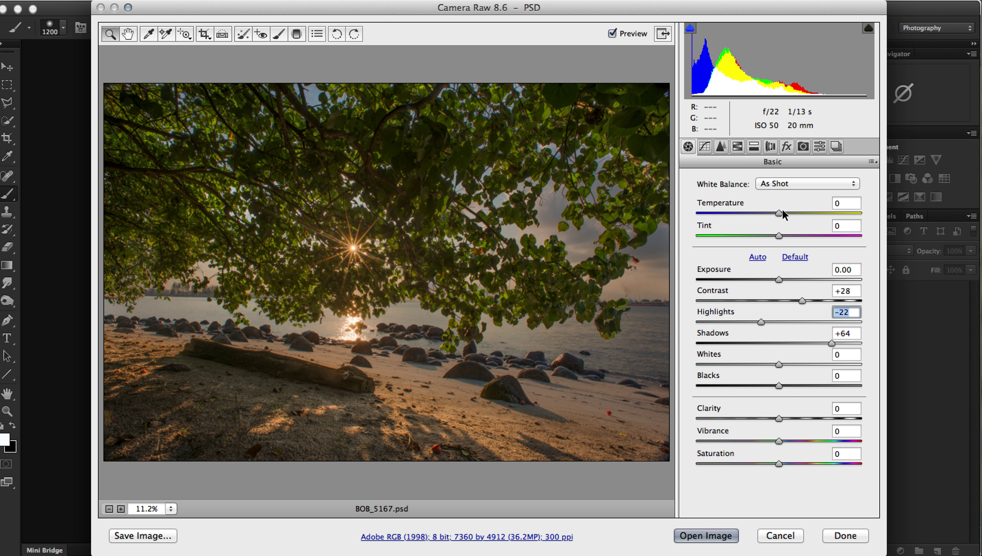
Step: Set Temperature to -19, Tint to -1 and Vibrance to +13, and open the adjusted image in Photoshop
drag(780, 212, 776, 235)
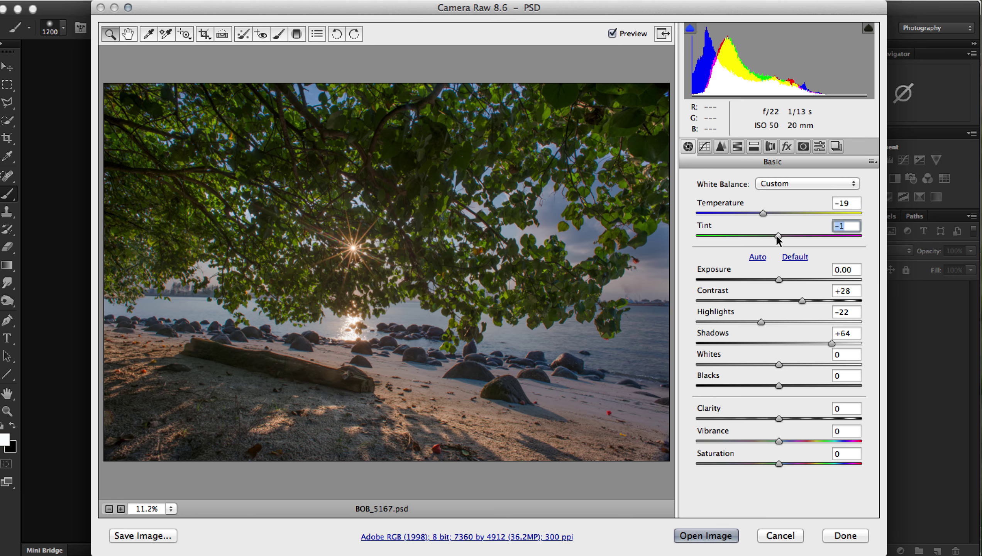
click(790, 442)
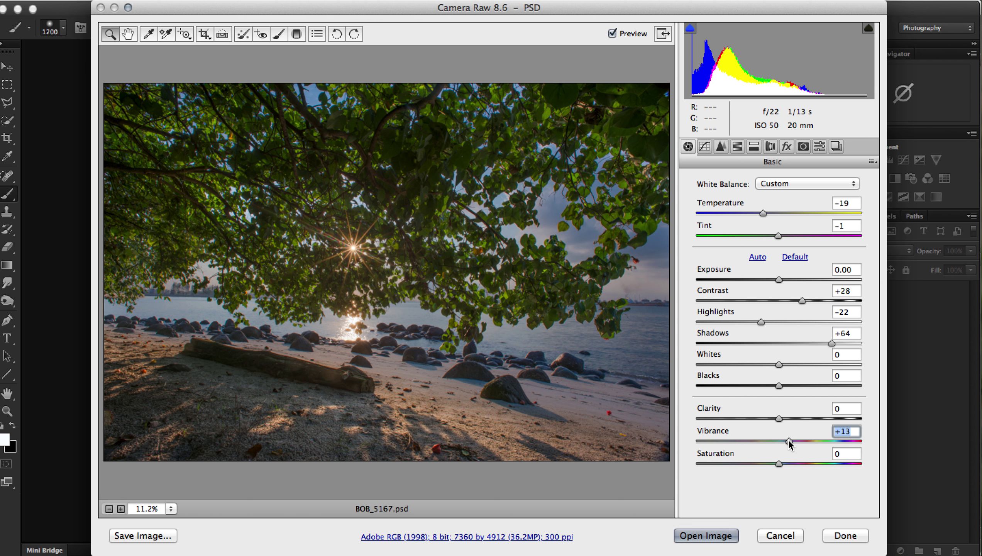
click(709, 537)
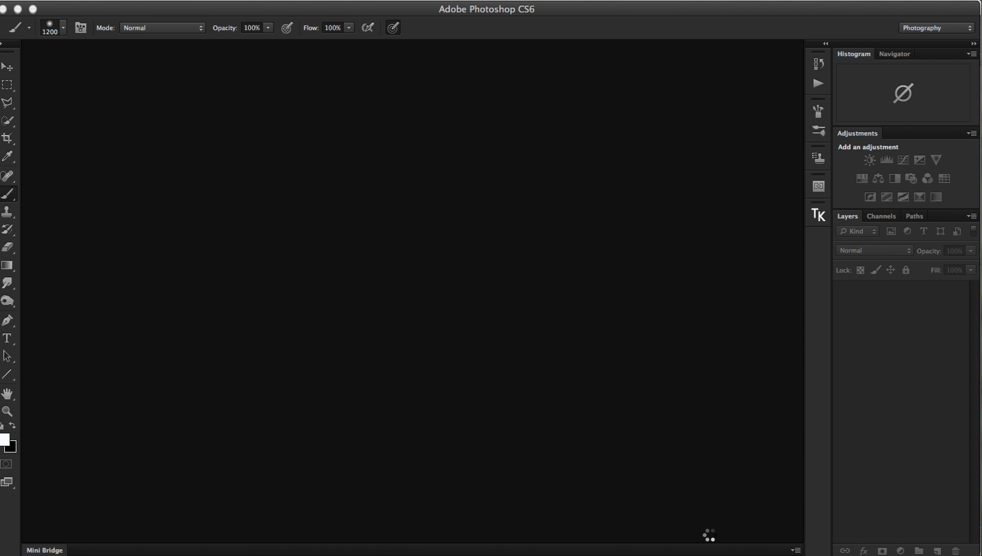